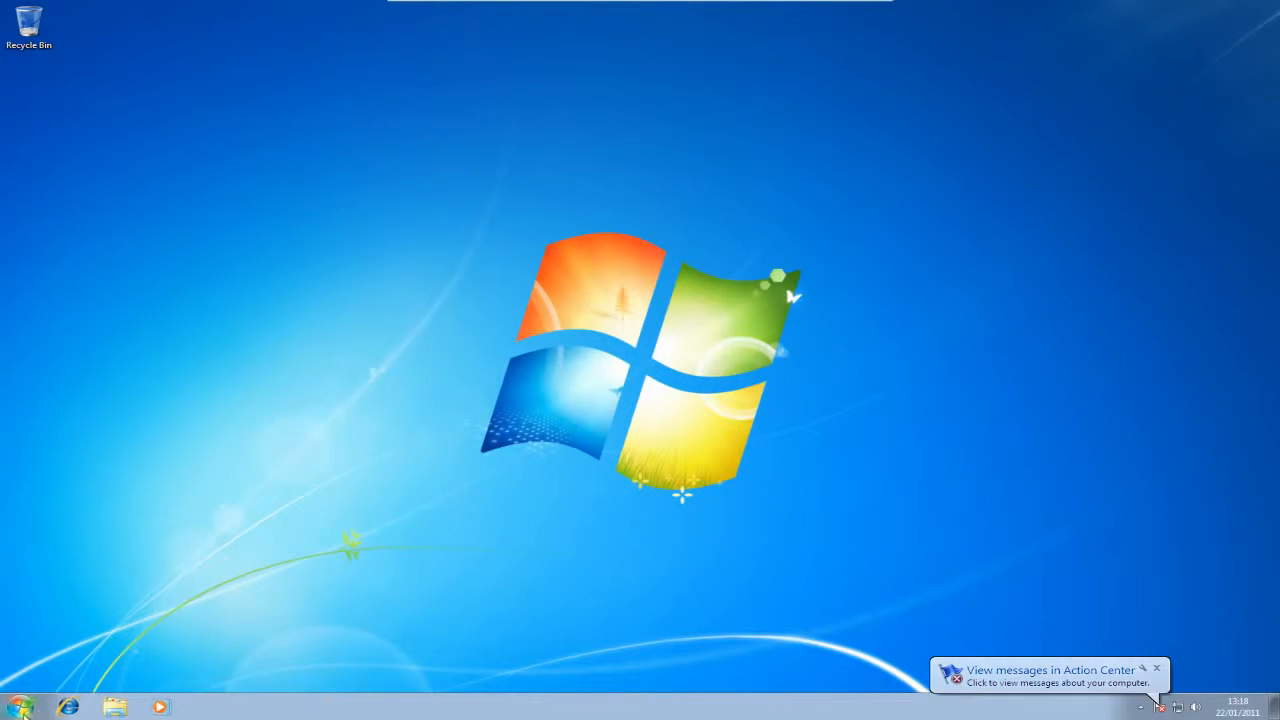
Restart the computer and boot from the Windows 7 installation DVD.
{"action": "left_click", "coordinate": [20, 706]}
{"action": "mouse_move", "coordinate": [265, 677]}
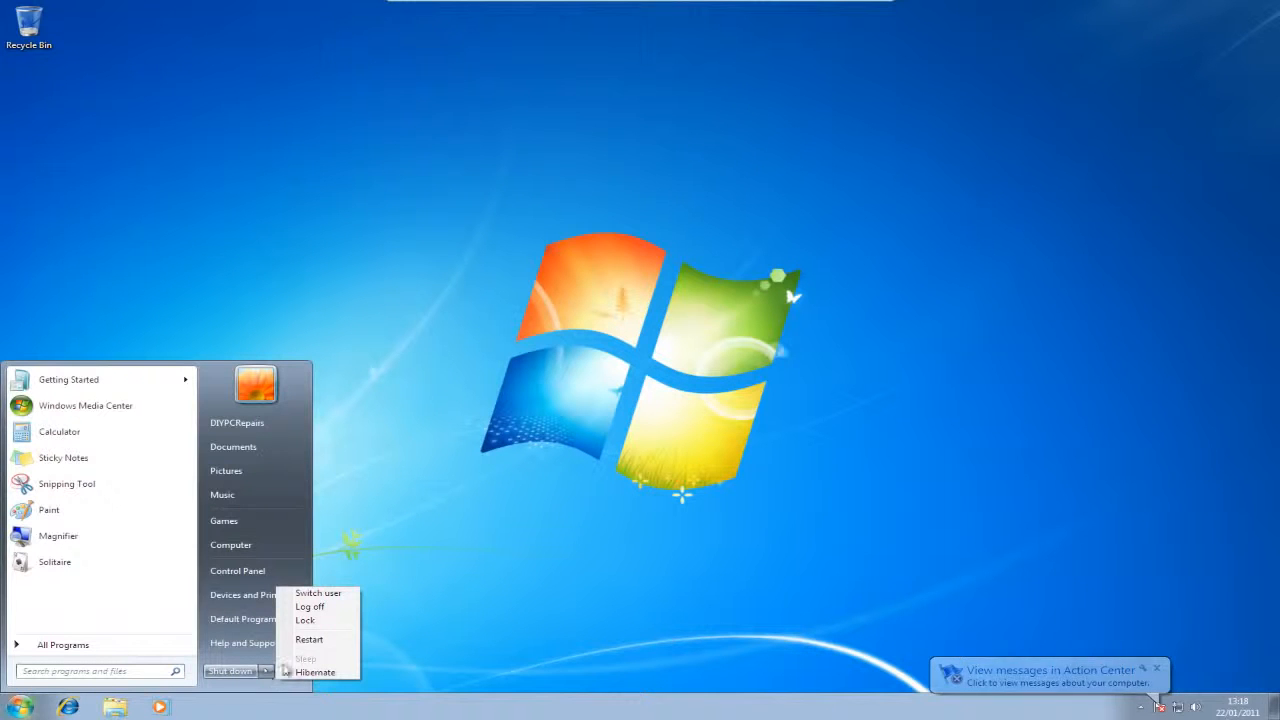
{"action": "left_click", "coordinate": [309, 640]}
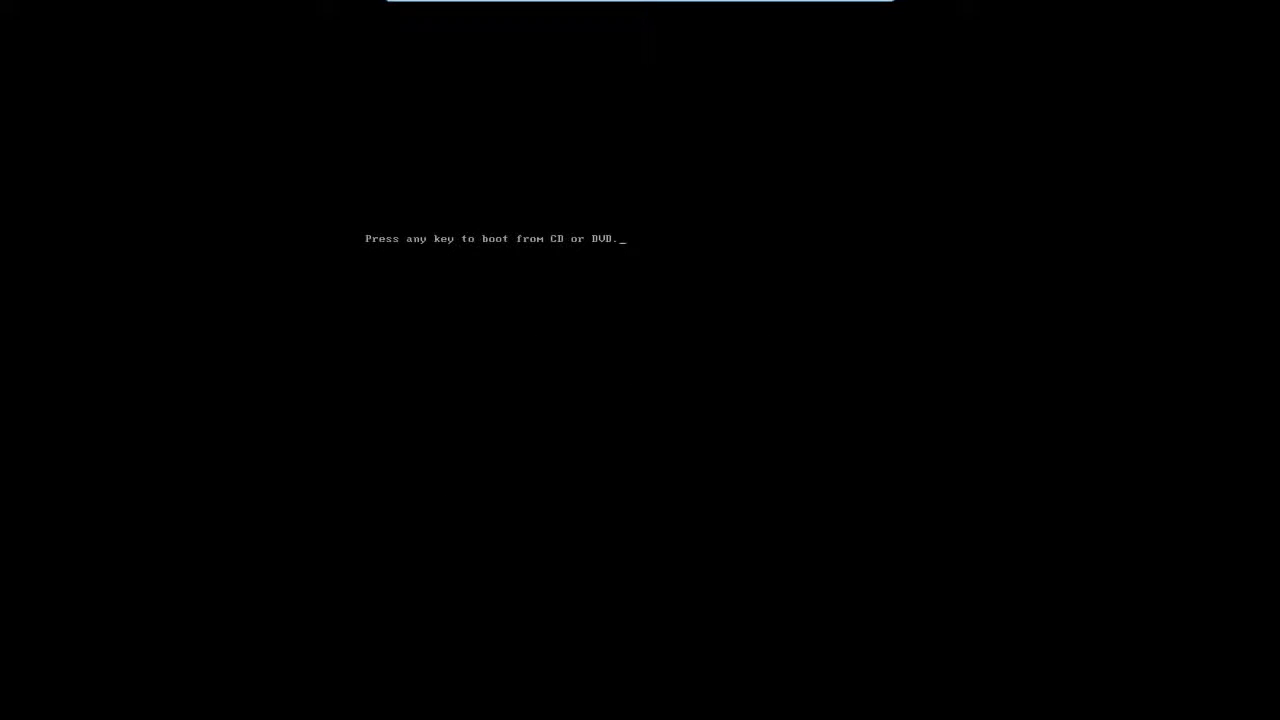
{"action": "key", "text": "Return"}
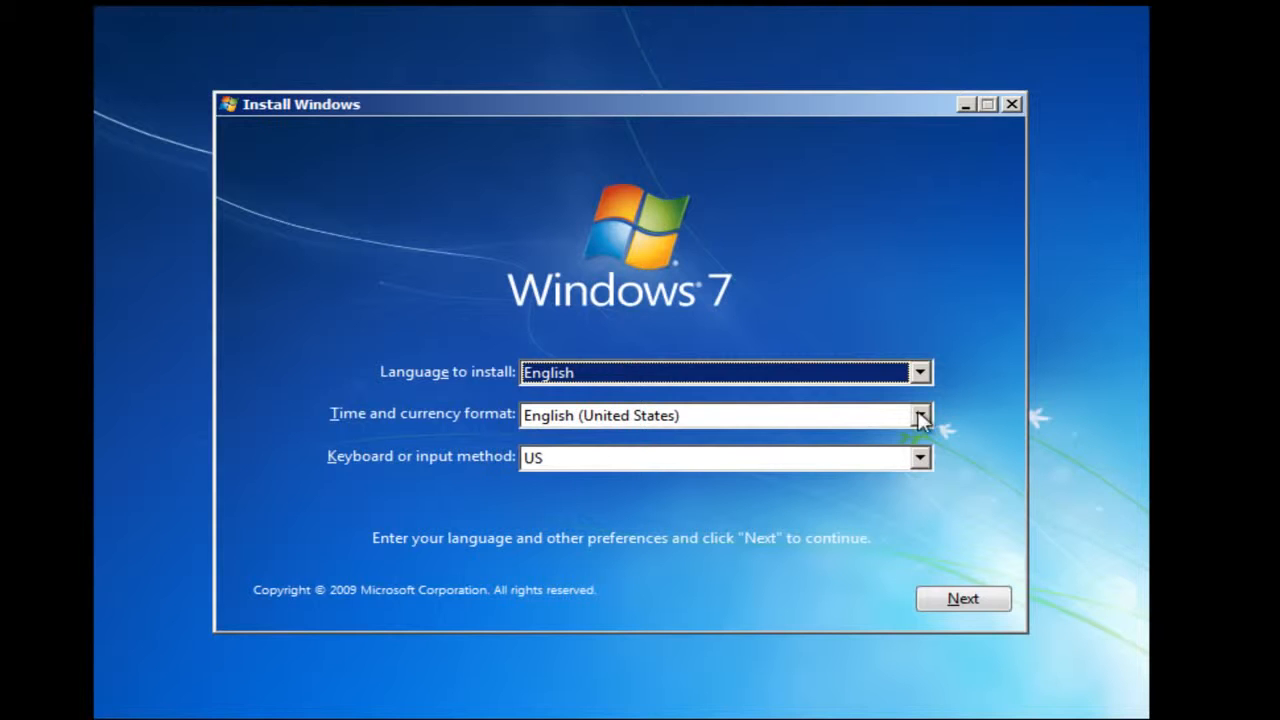
Set the installer's time and currency format to English (United Kingdom) and continue.
{"action": "left_click", "coordinate": [920, 418]}
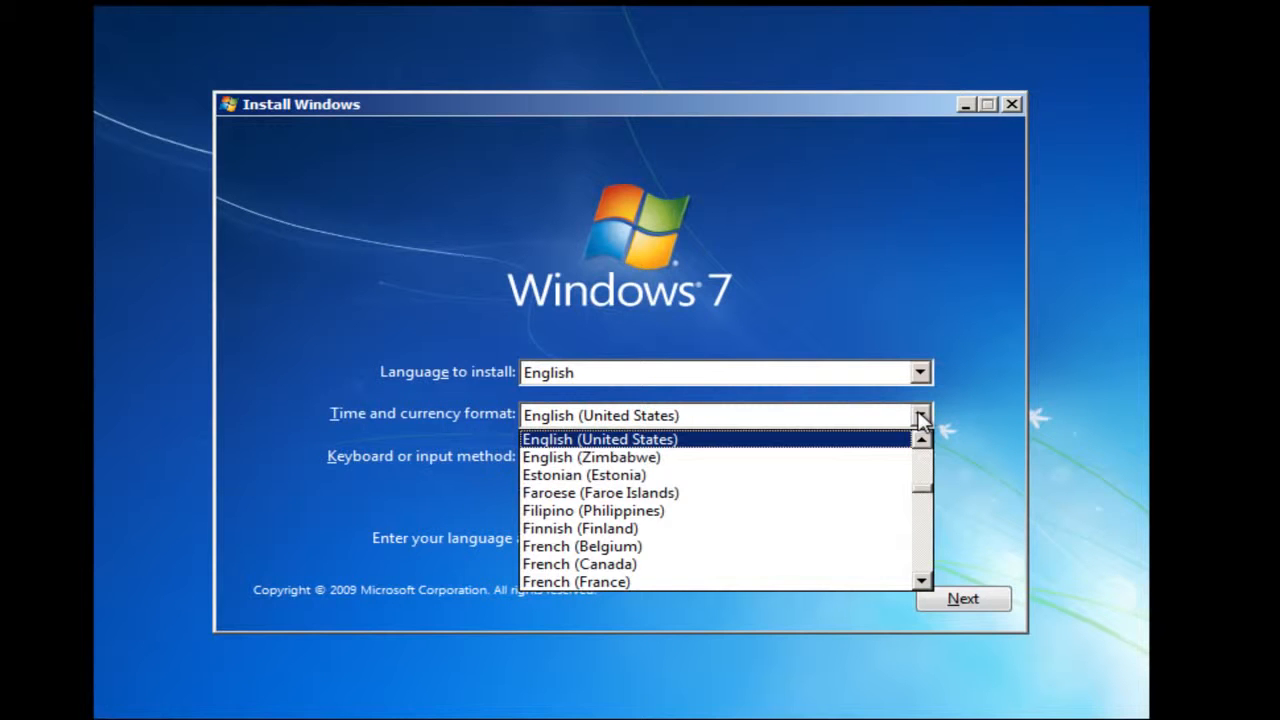
{"action": "left_click", "coordinate": [921, 442]}
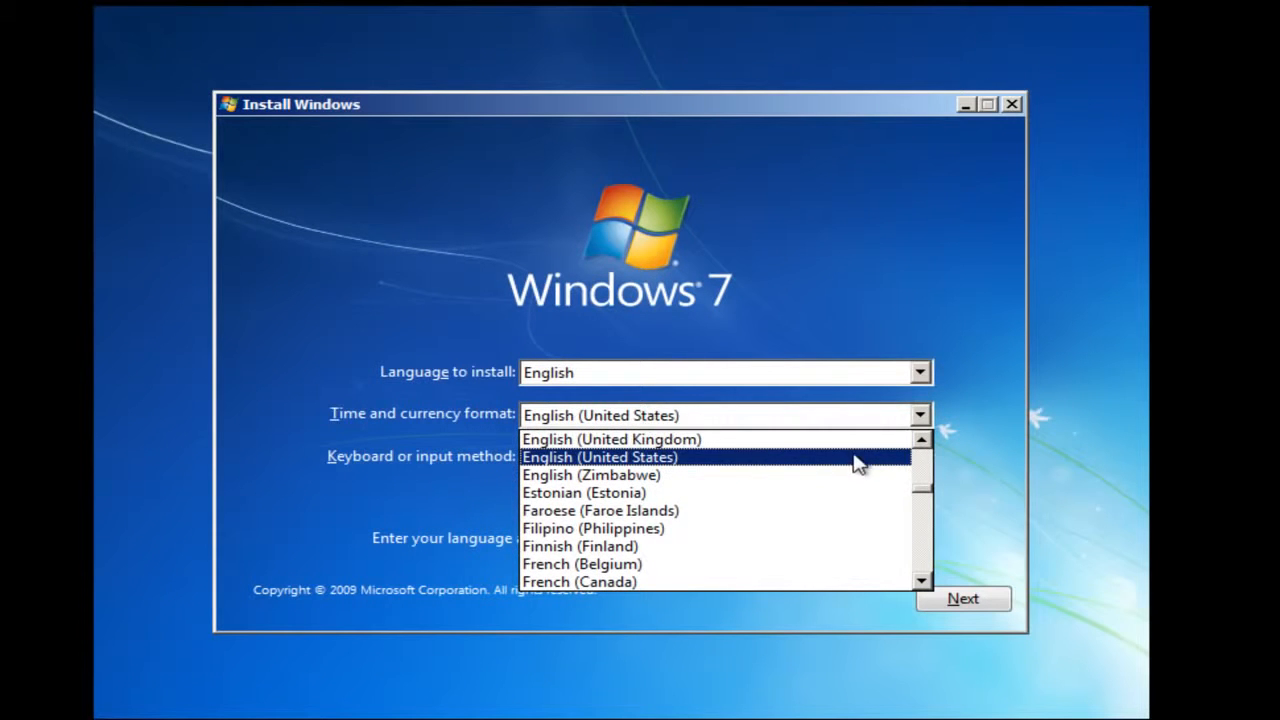
{"action": "left_click", "coordinate": [766, 441]}
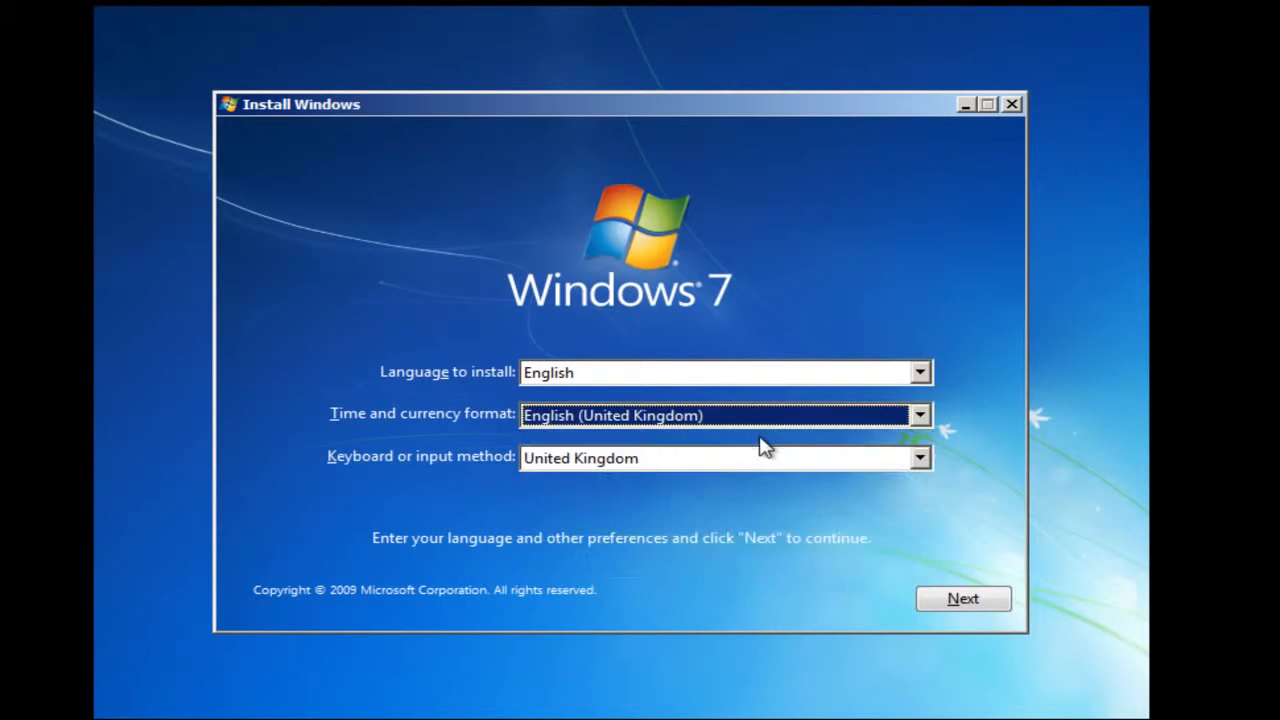
{"action": "left_click", "coordinate": [952, 604]}
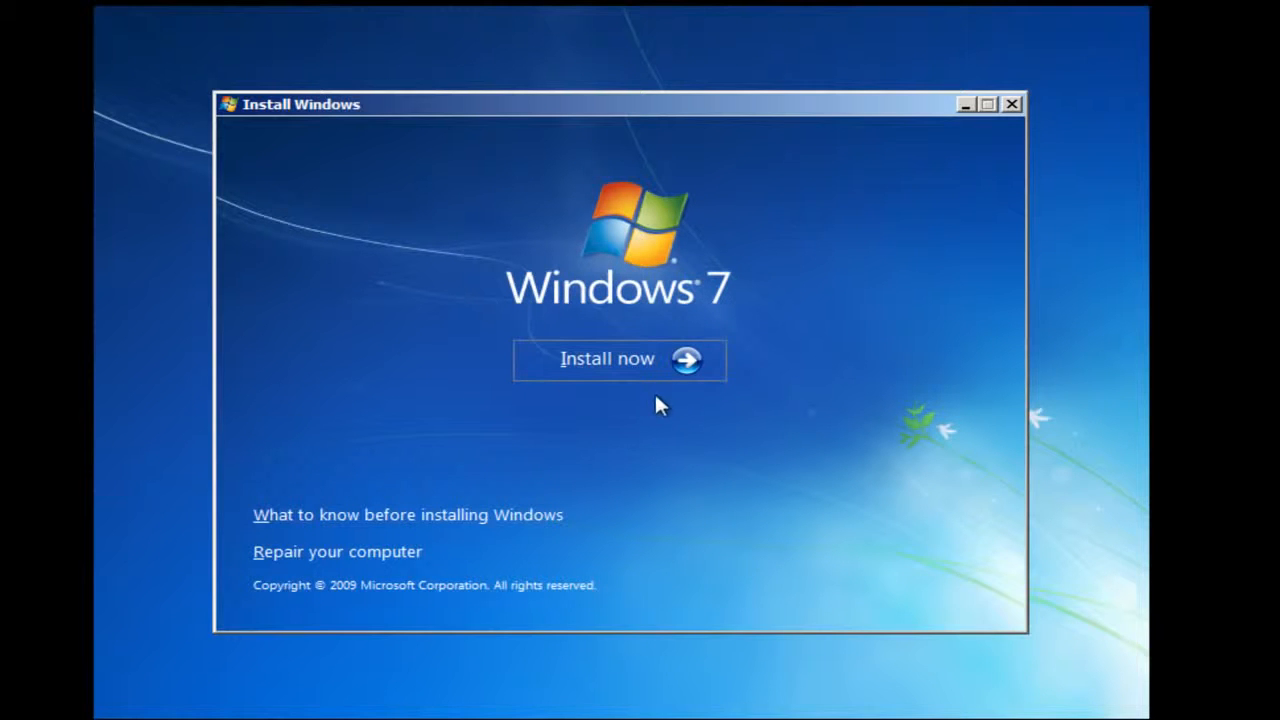
Start the Windows 7 installation and accept the license terms.
{"action": "left_click", "coordinate": [608, 360]}
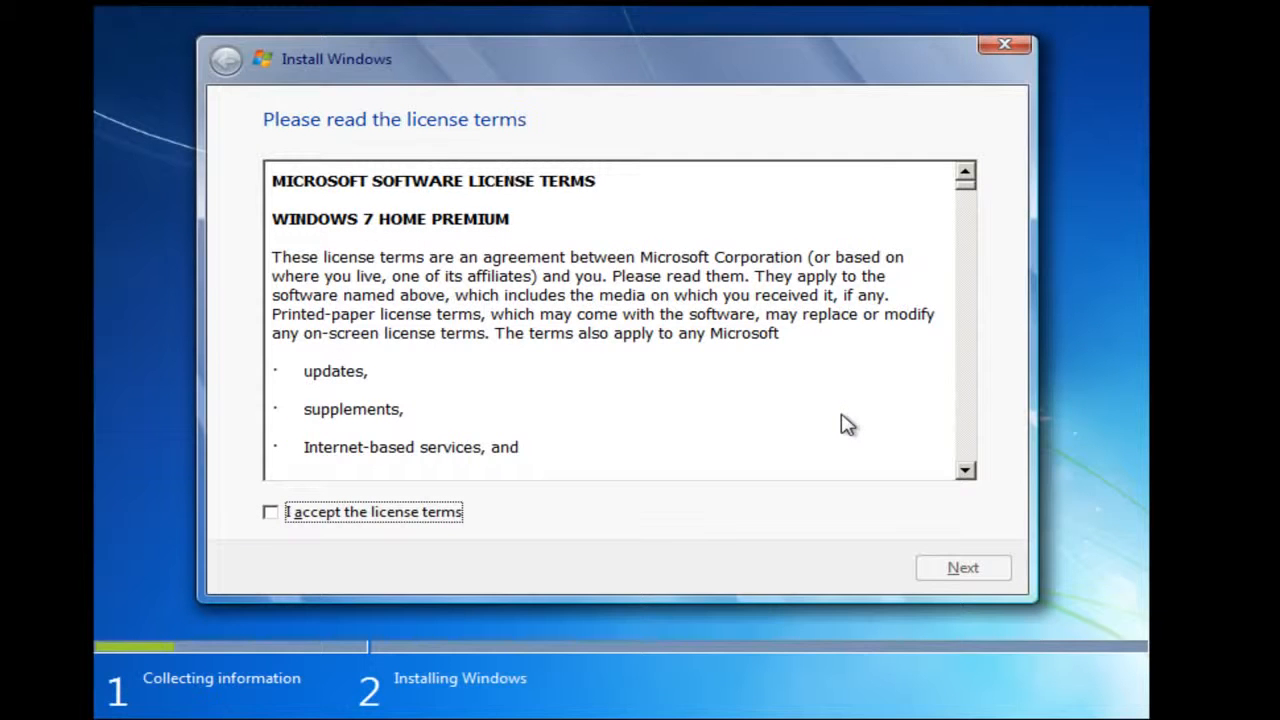
{"action": "left_click", "coordinate": [271, 513]}
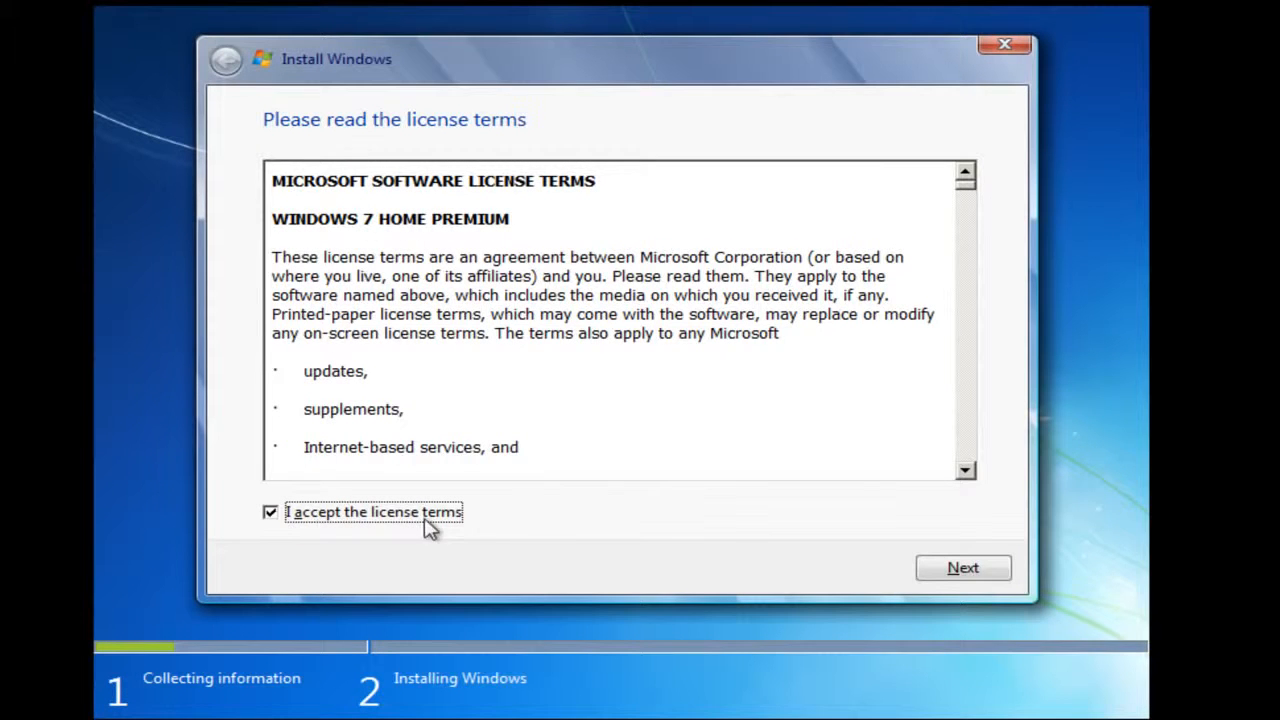
{"action": "left_click", "coordinate": [925, 572]}
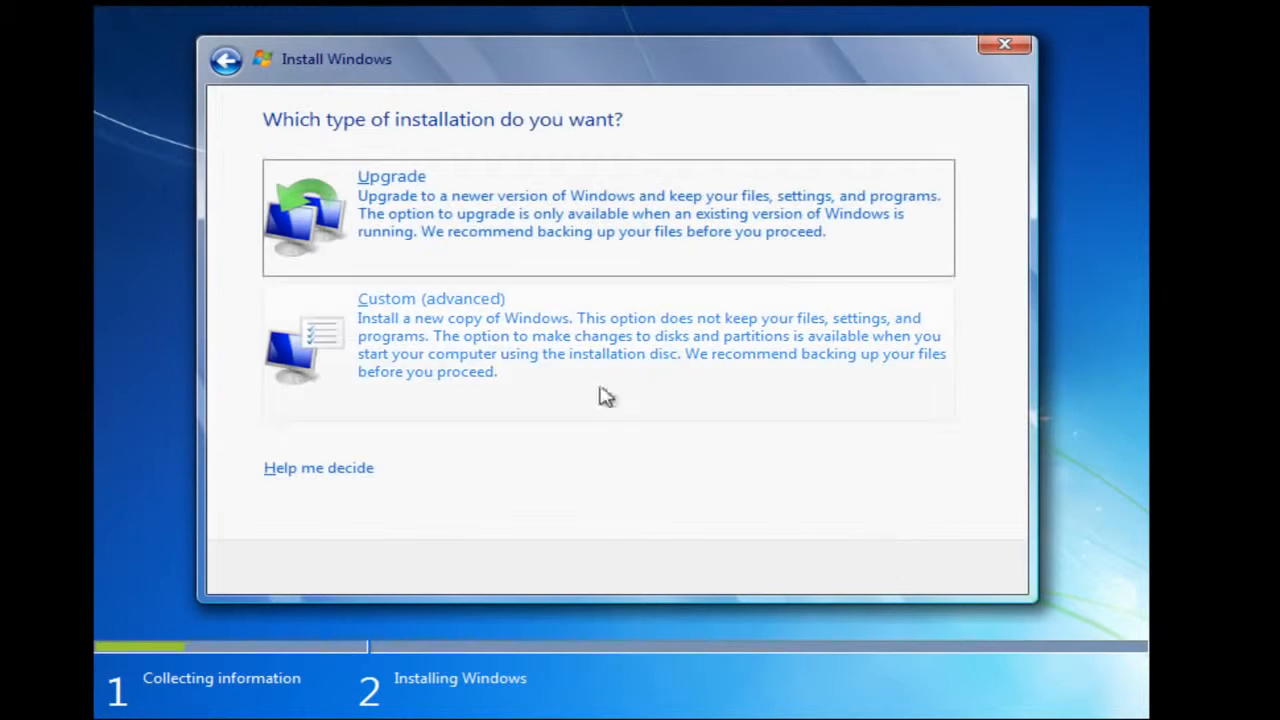
Choose a Custom (advanced) installation on Disk 0 Partition 2 and agree to move the previous Windows files to Windows.old.
{"action": "left_click", "coordinate": [437, 352]}
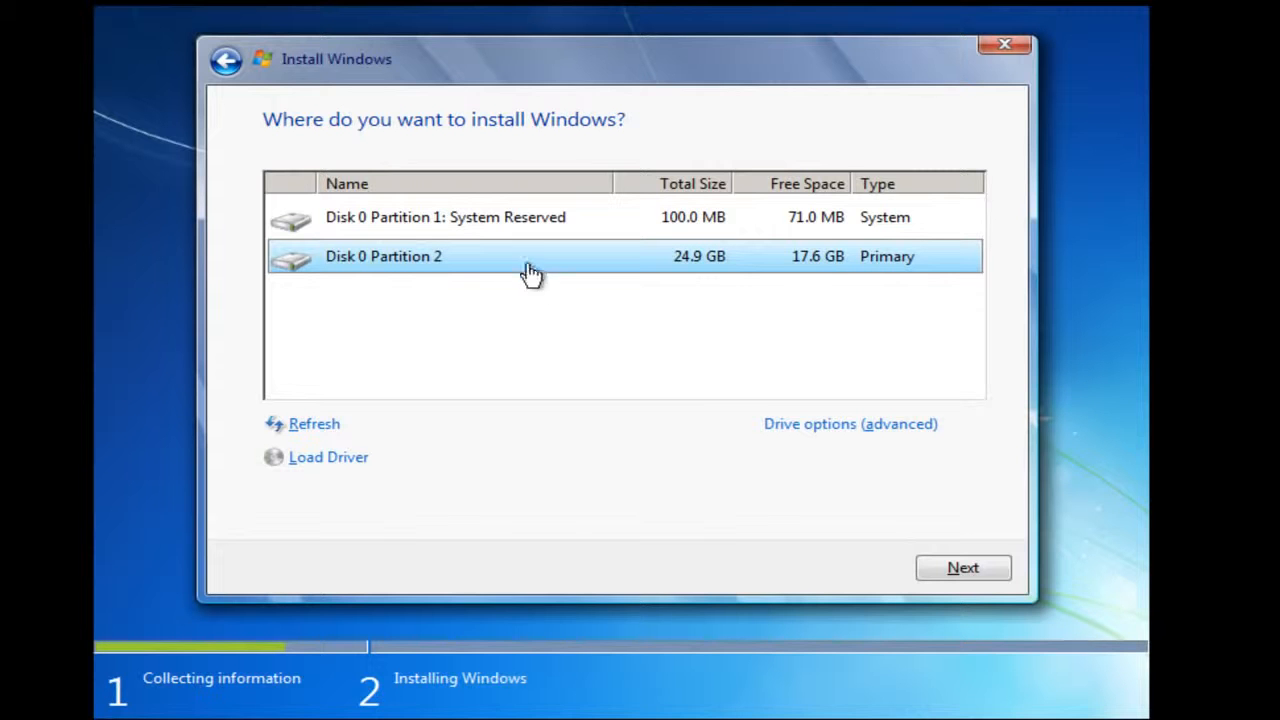
{"action": "left_click", "coordinate": [955, 569]}
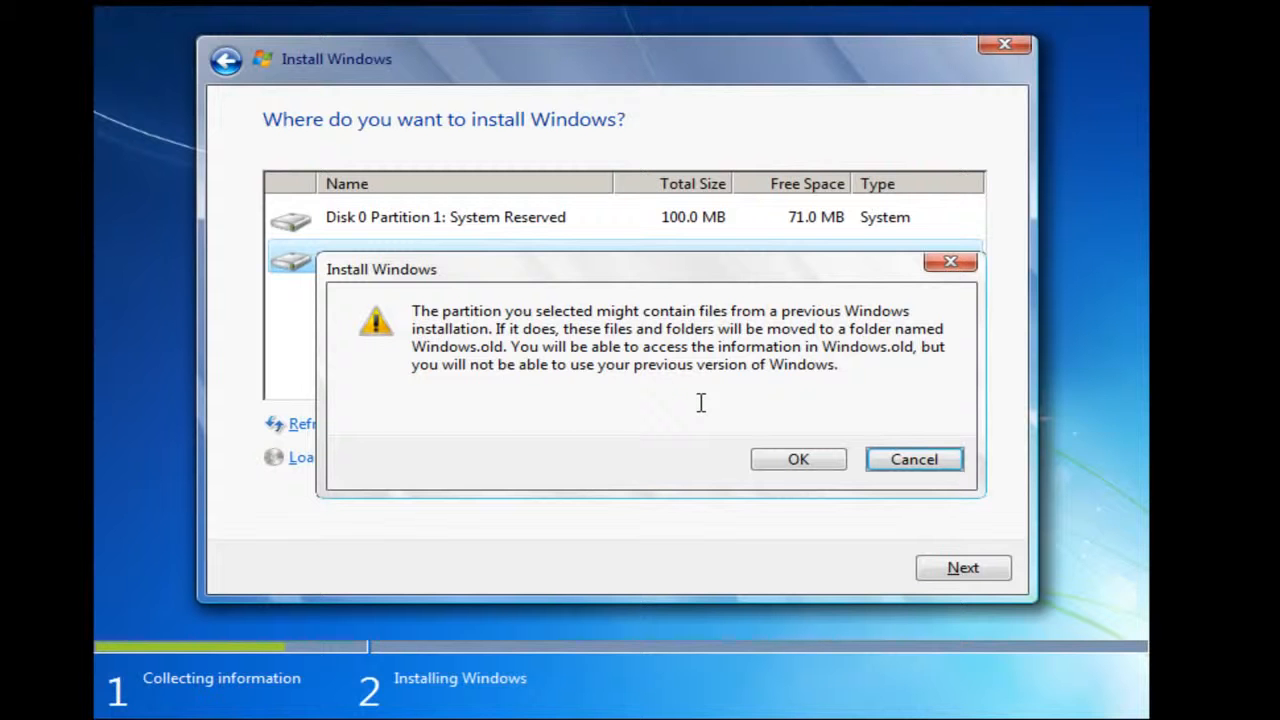
{"action": "left_click", "coordinate": [814, 462]}
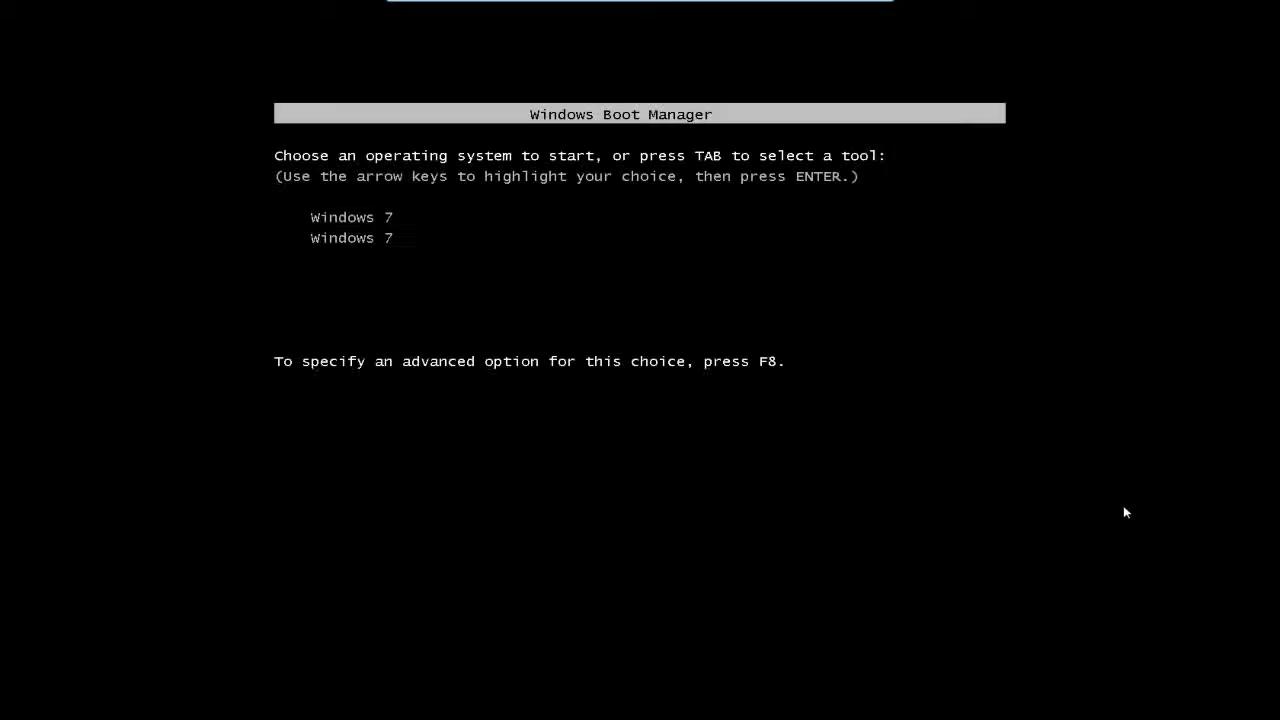
Start Windows 7 from the boot manager and set the account user name to DIYPCRepairs, keeping the suggested computer name.
{"action": "key", "text": "Return"}
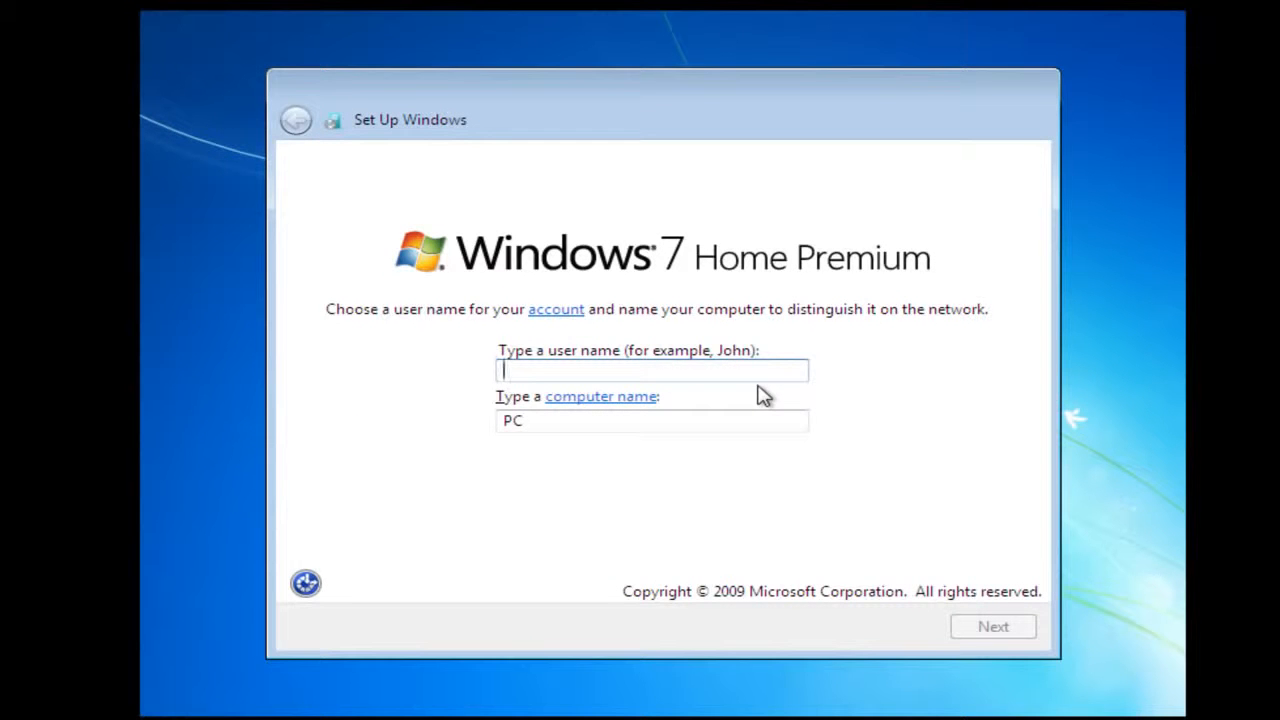
{"action": "type", "text": "D"}
{"action": "key", "text": "BackSpace"}
{"action": "type", "text": "DIYPCR"}
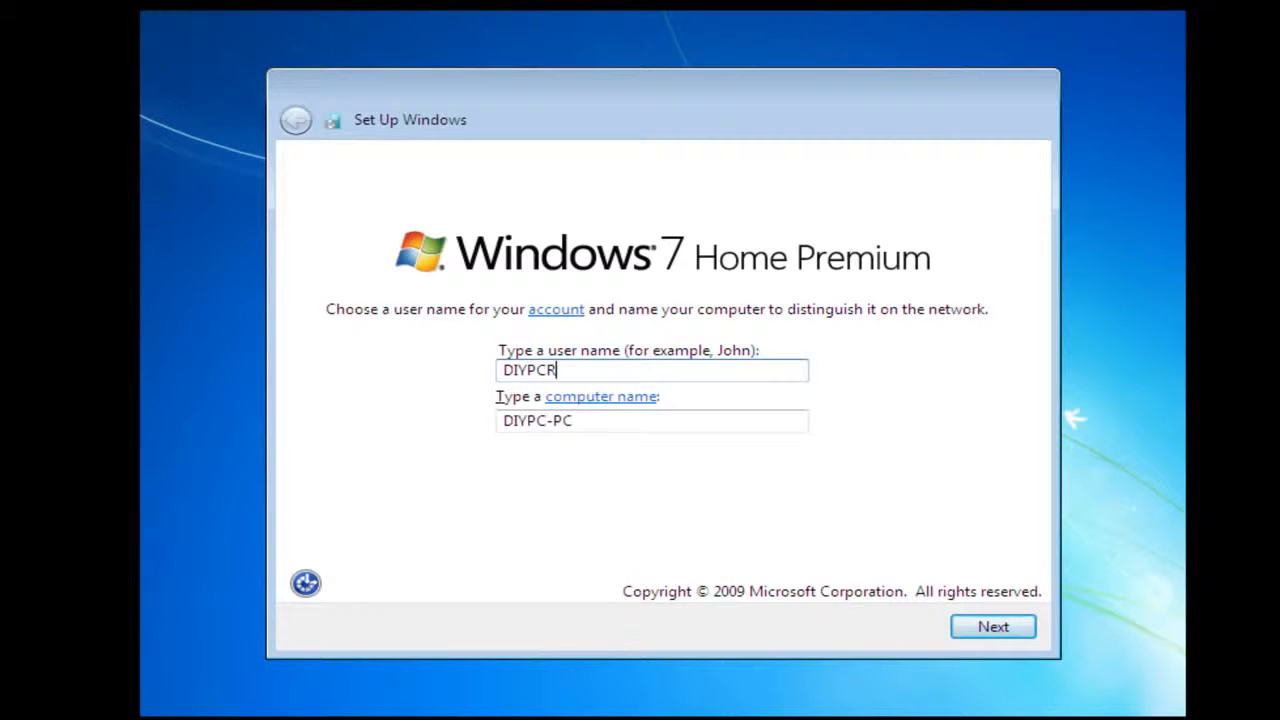
{"action": "type", "text": "epairs"}
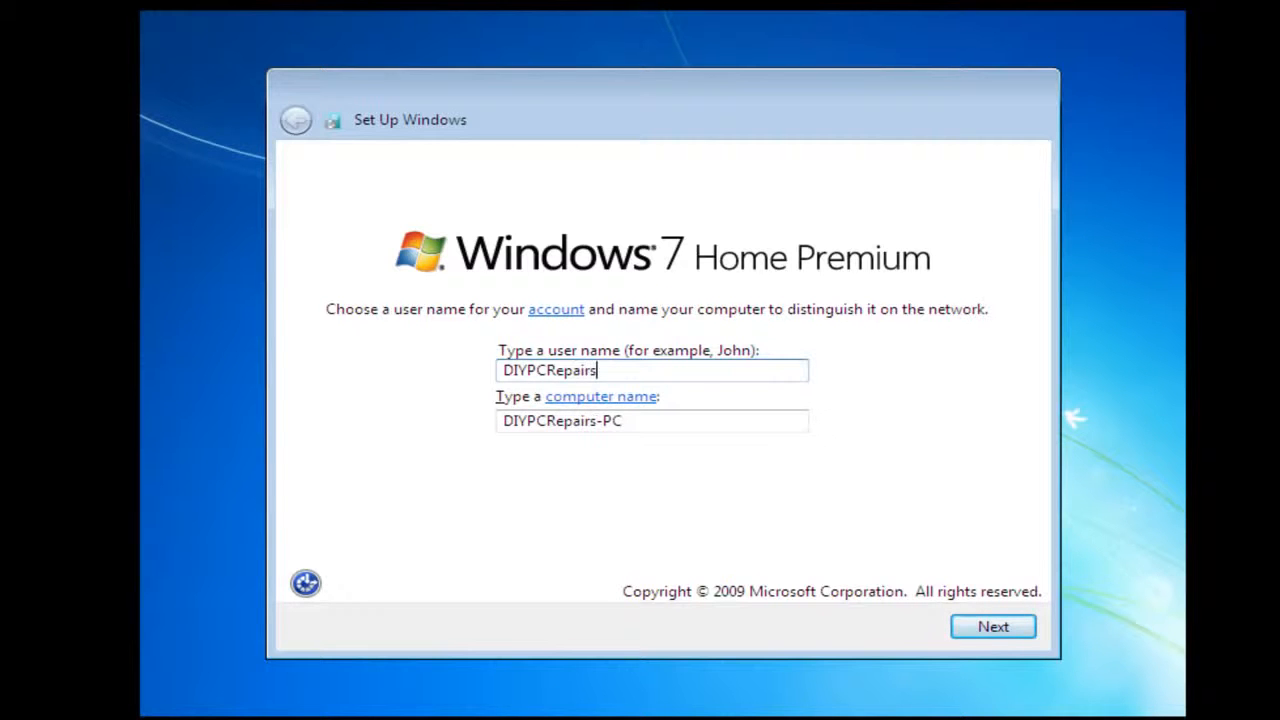
{"action": "left_click", "coordinate": [990, 630]}
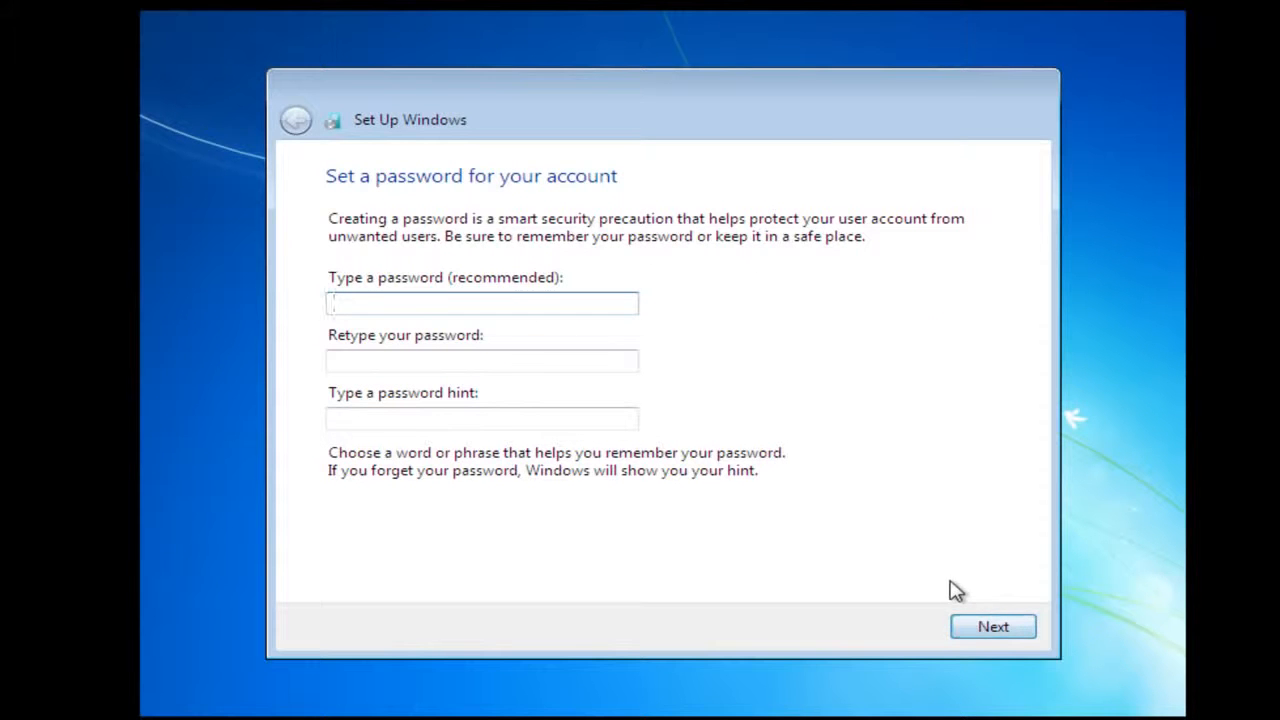
Continue setup with the account password and the Windows product key left blank.
{"action": "left_click", "coordinate": [988, 630]}
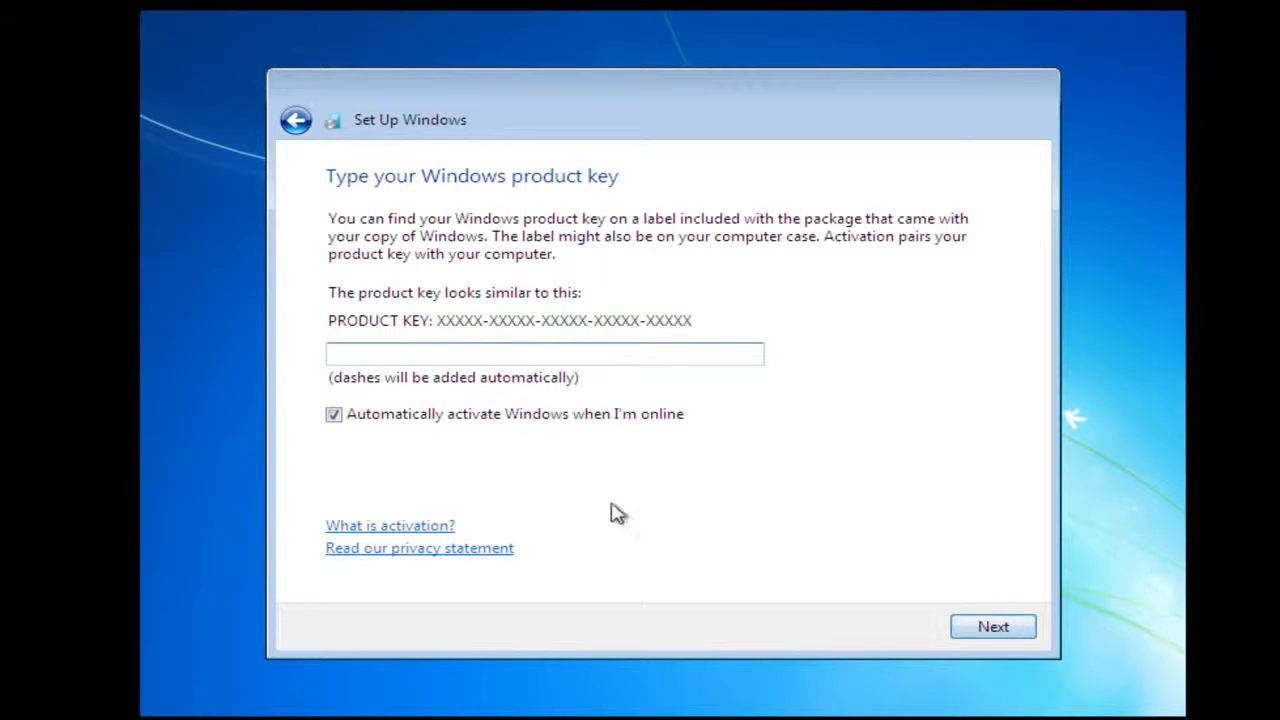
{"action": "left_click", "coordinate": [979, 632]}
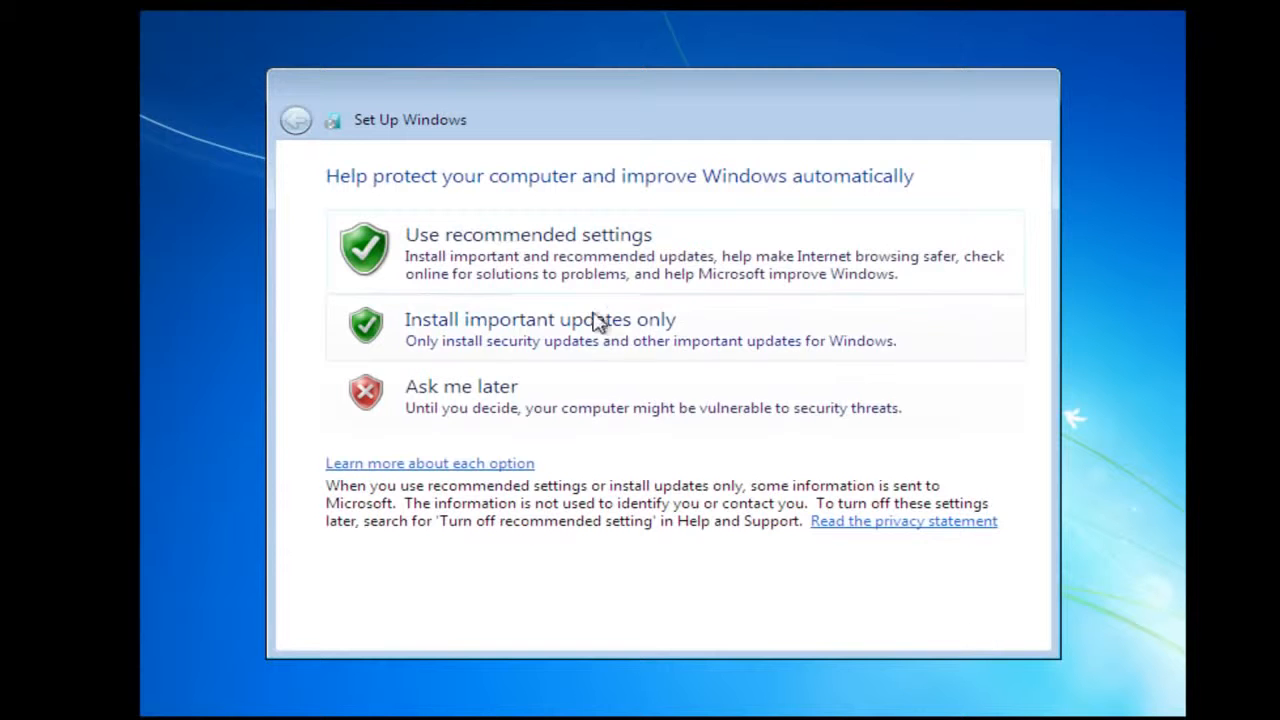
Finish Windows setup with the recommended update settings, the preset time and date, and the Home network location.
{"action": "left_click", "coordinate": [560, 258]}
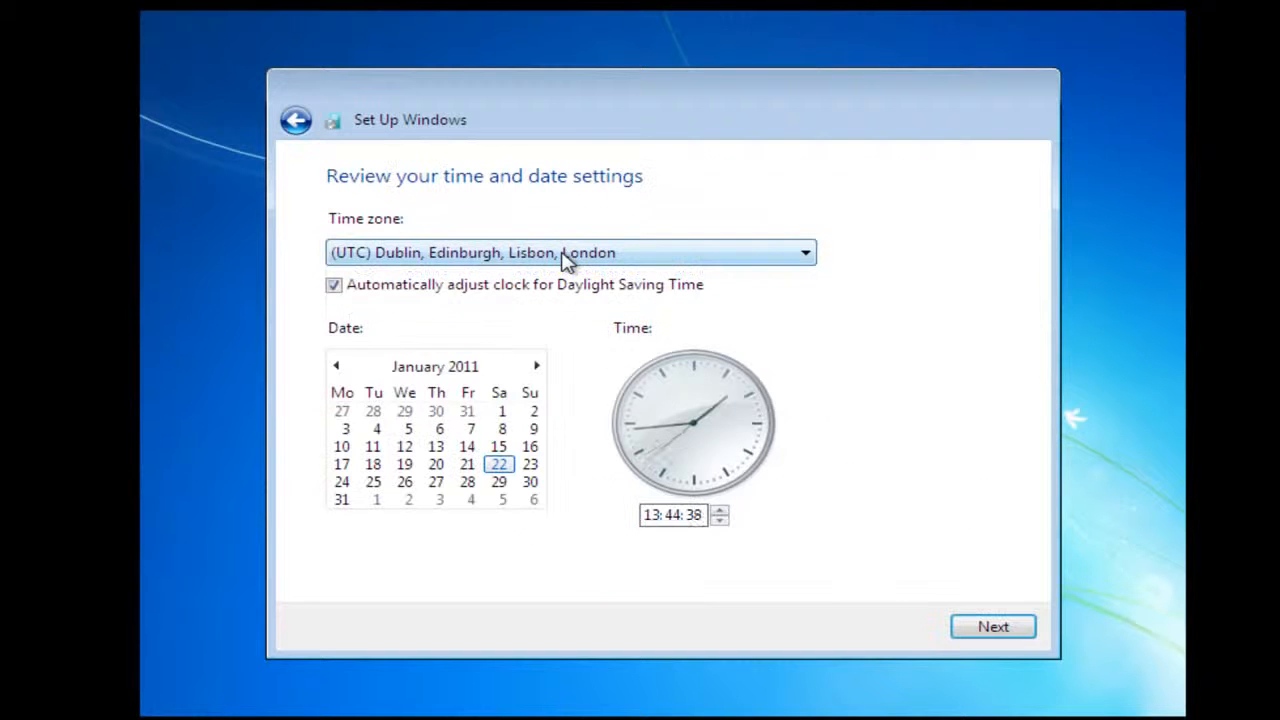
{"action": "left_click", "coordinate": [987, 630]}
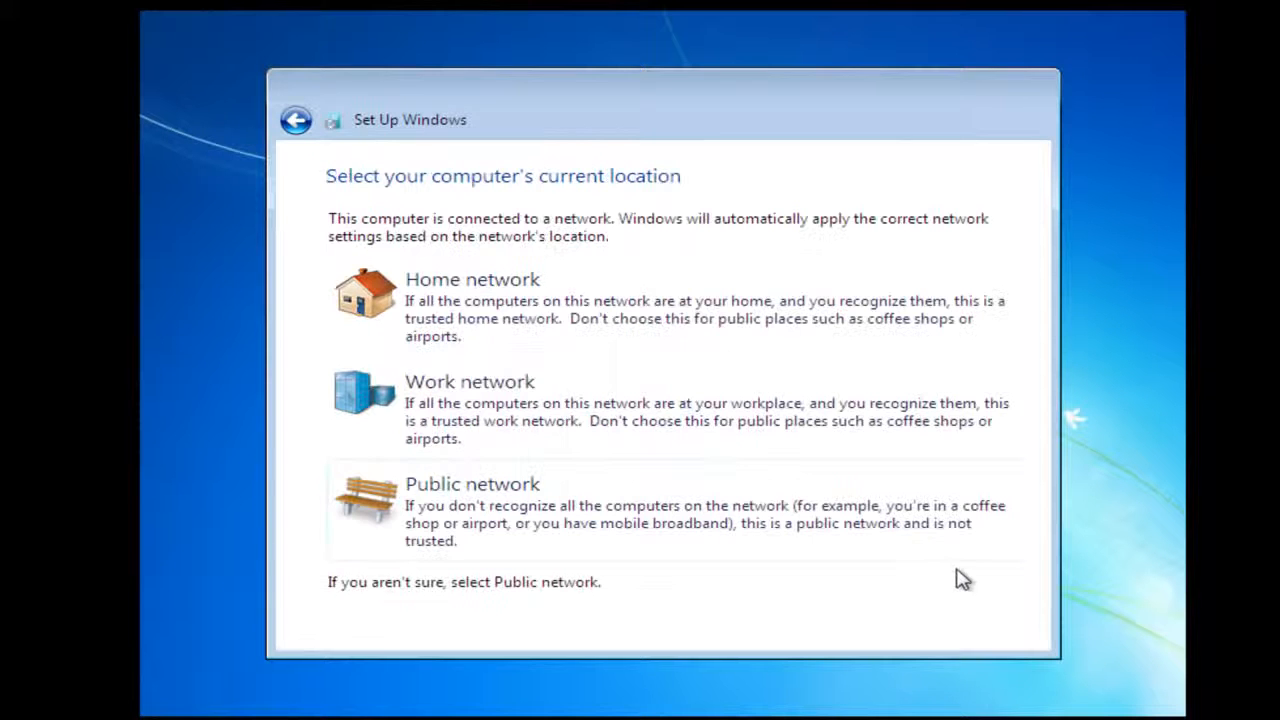
{"action": "left_click", "coordinate": [476, 305]}
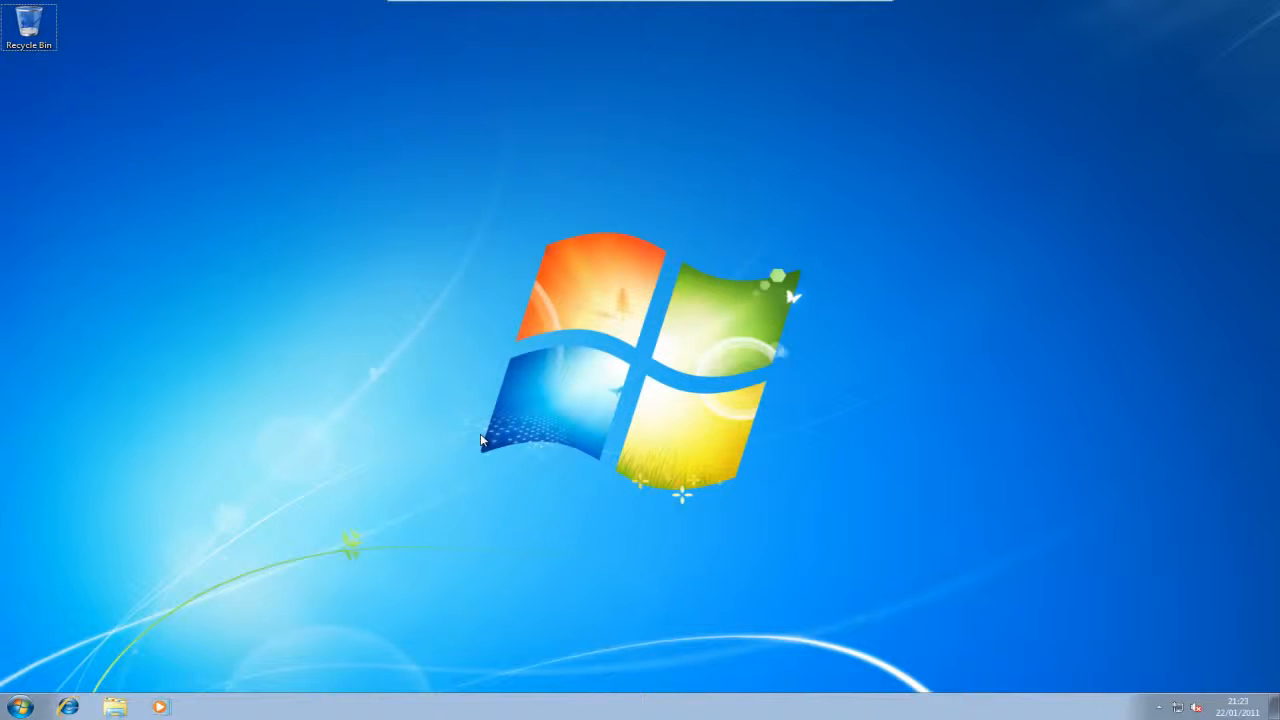
Open the previous installation's user folder at C:\Windows.old\Users\DIYPCRepairs.
{"action": "key", "text": "super"}
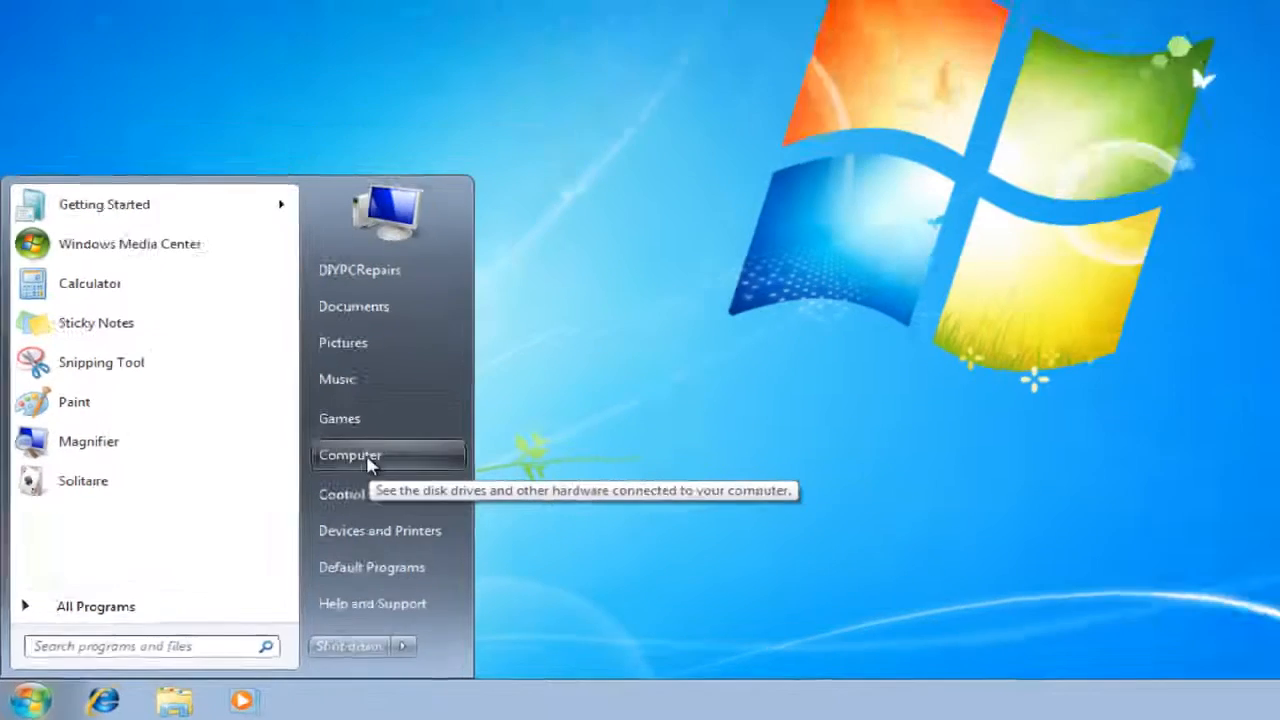
{"action": "left_click", "coordinate": [462, 385]}
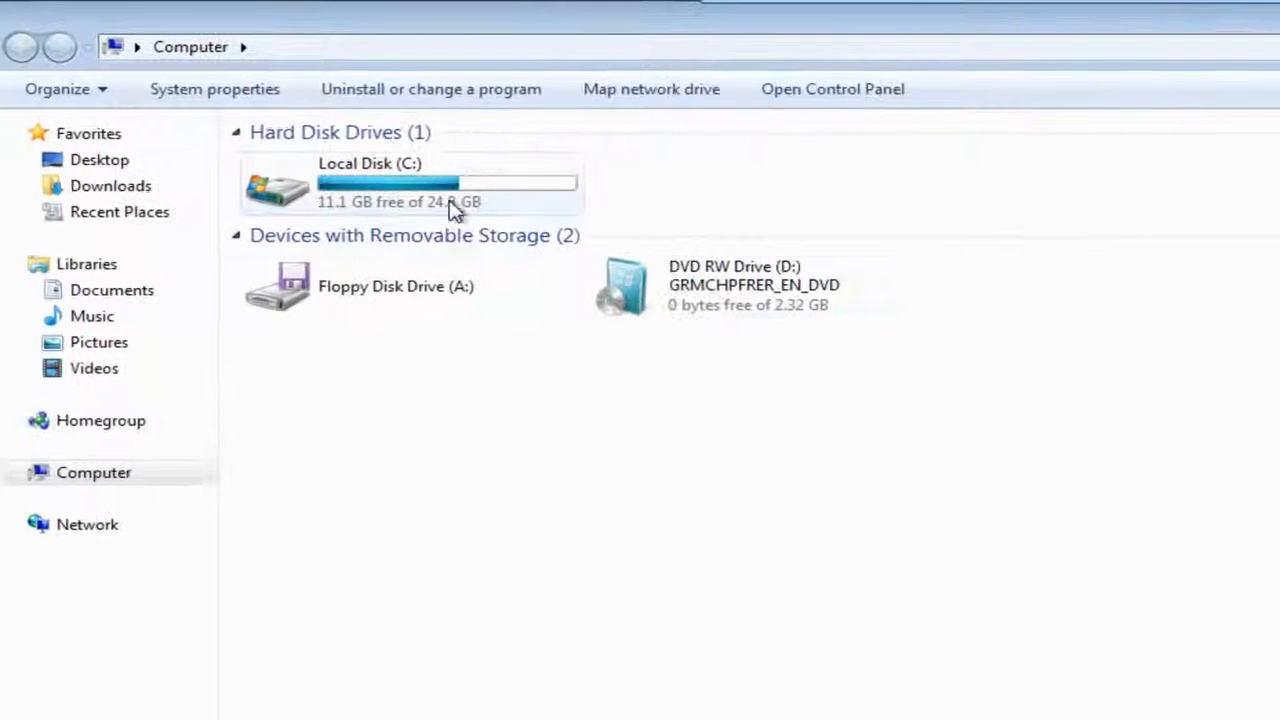
{"action": "double_click", "coordinate": [403, 182]}
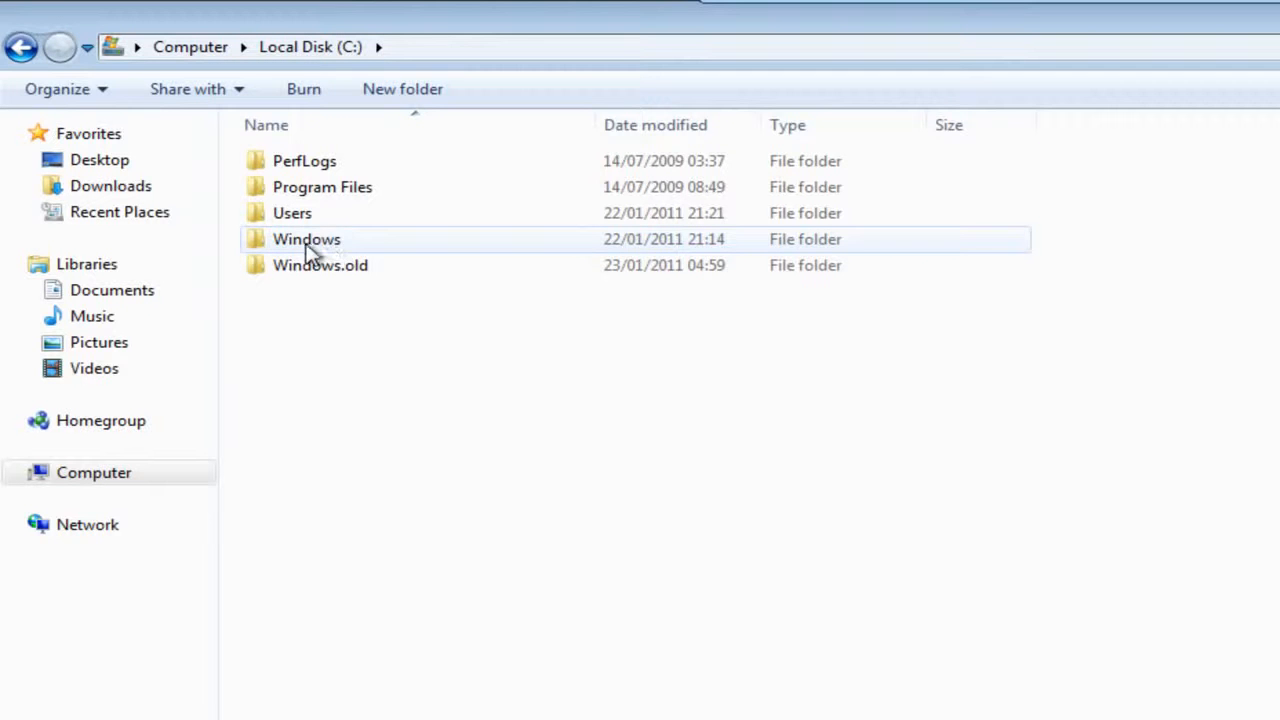
{"action": "mouse_move", "coordinate": [270, 246]}
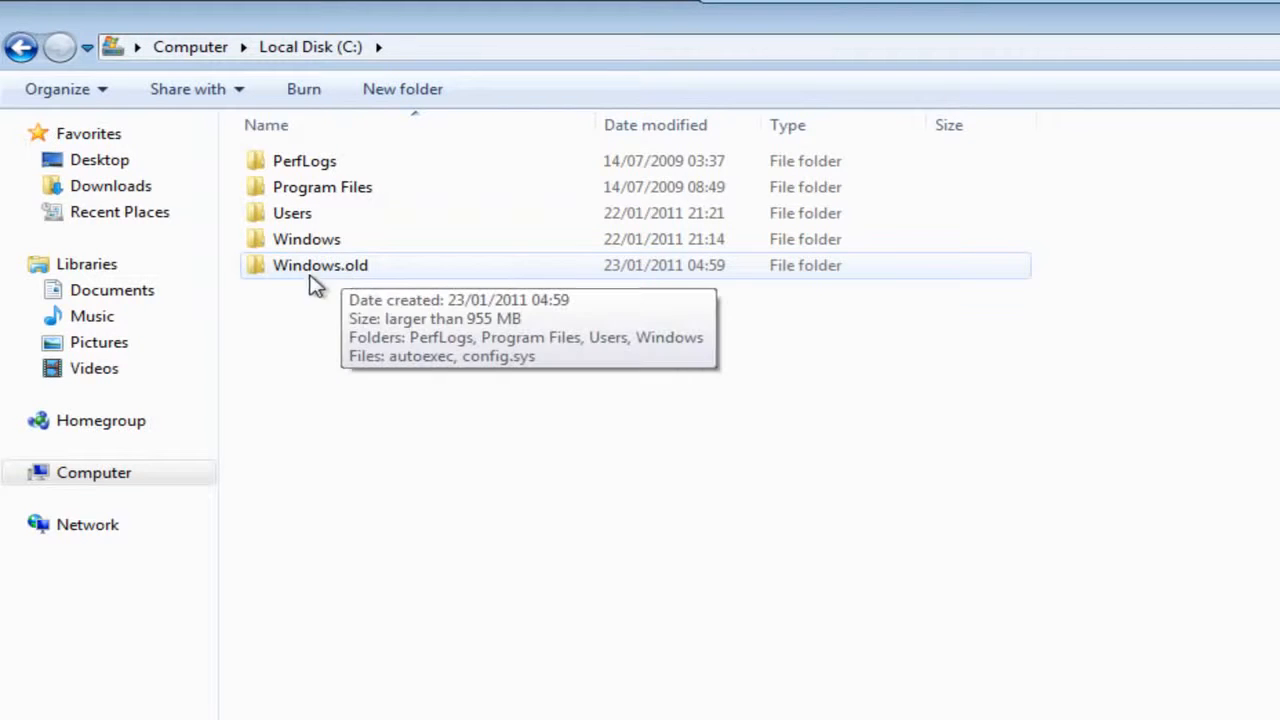
{"action": "double_click", "coordinate": [312, 267]}
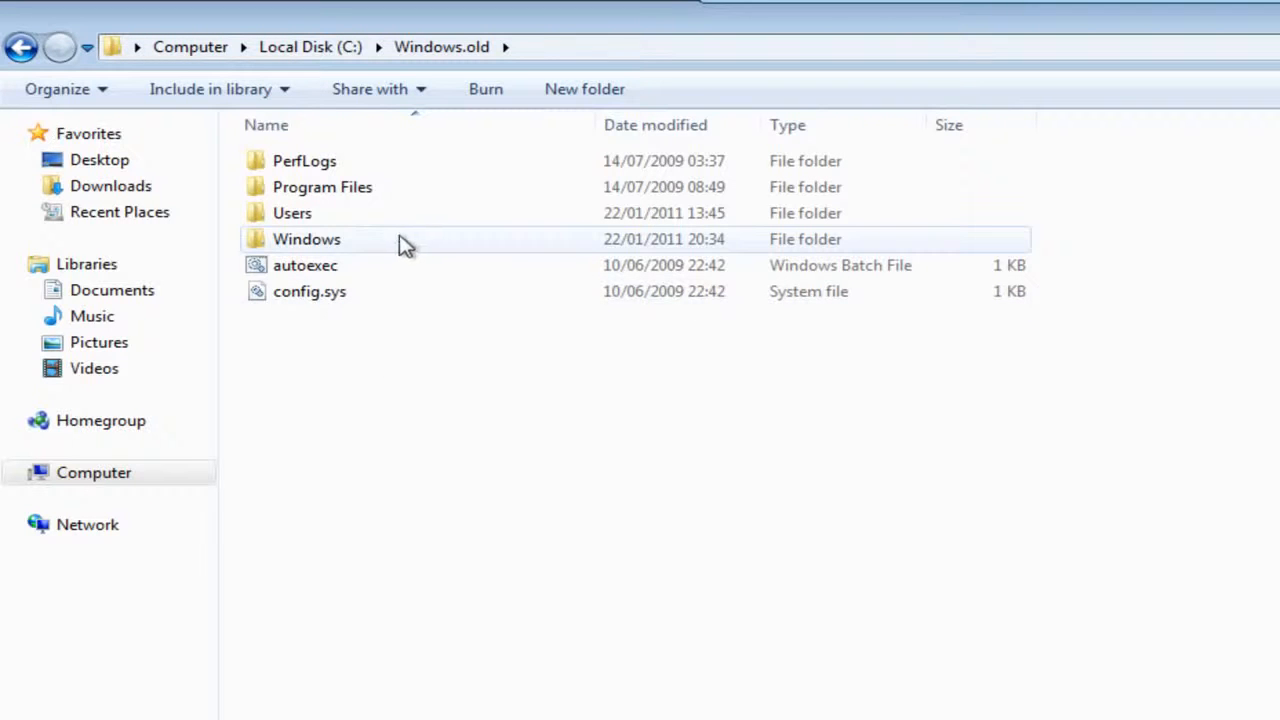
{"action": "double_click", "coordinate": [314, 220]}
{"action": "double_click", "coordinate": [305, 165]}
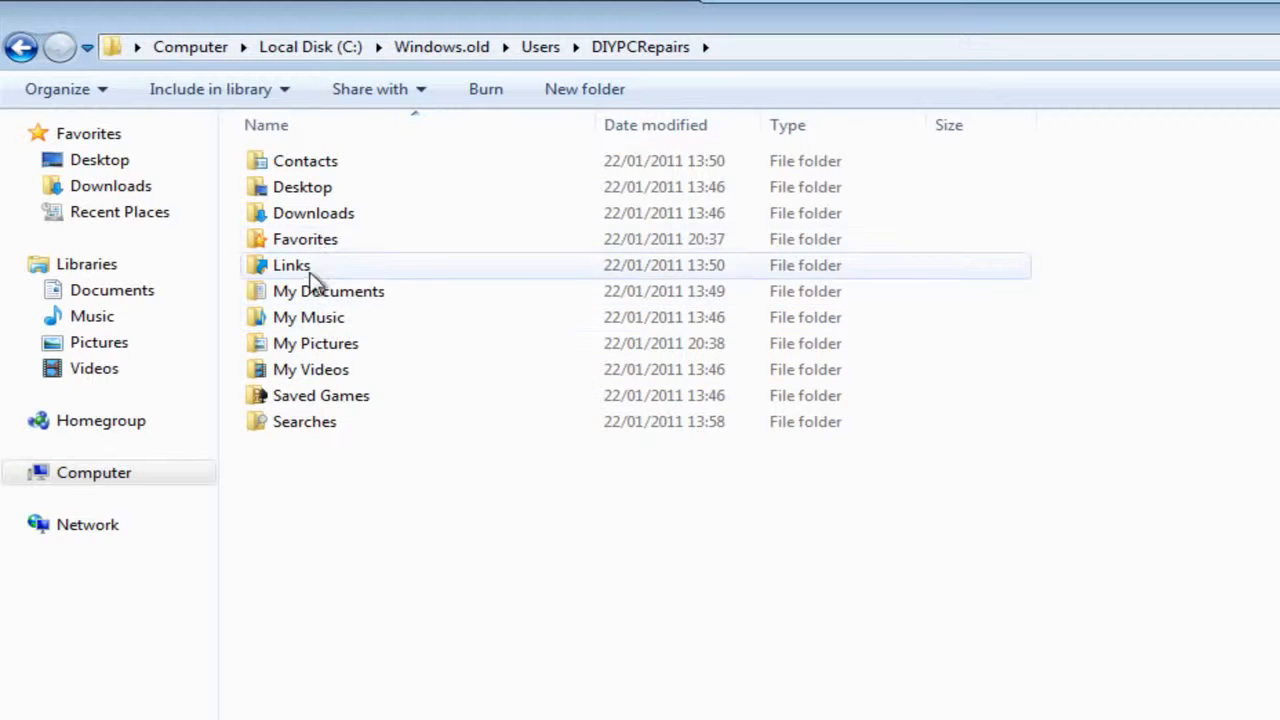
Look through the Favorites, My Pictures and My Documents folders of the old DIYPCRepairs profile.
{"action": "mouse_move", "coordinate": [345, 255]}
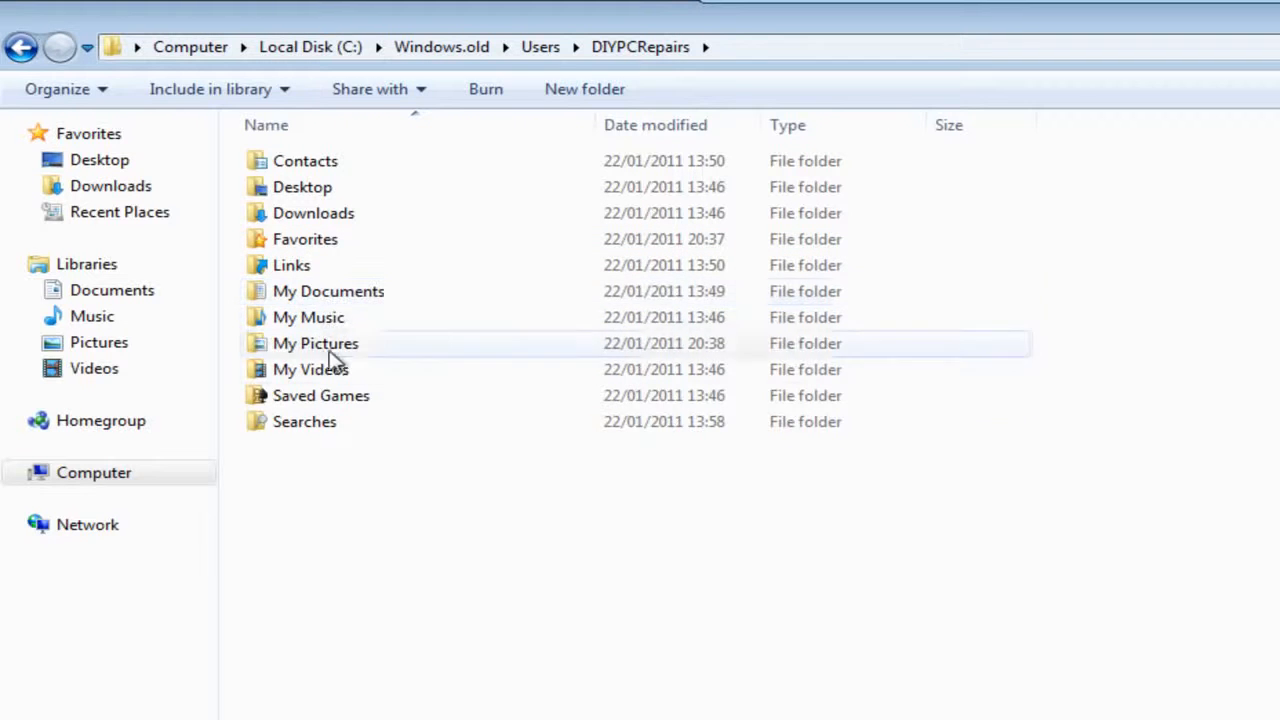
{"action": "double_click", "coordinate": [309, 241]}
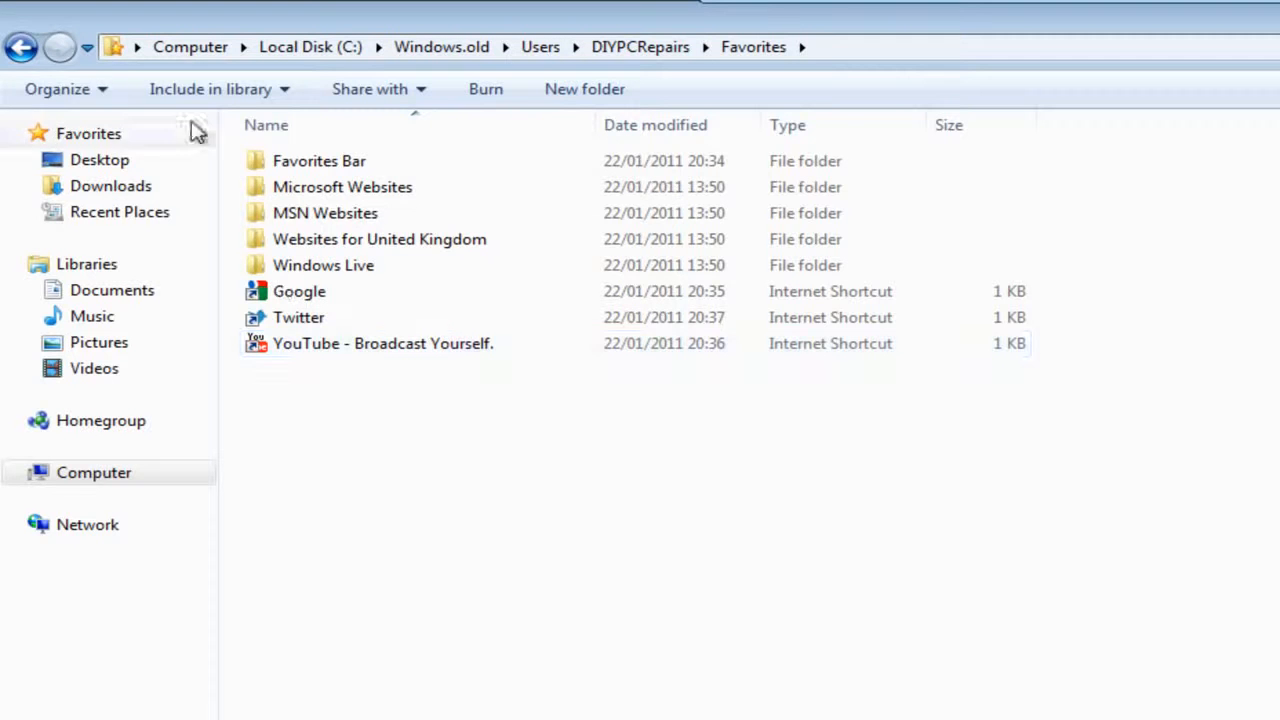
{"action": "left_click", "coordinate": [22, 50]}
{"action": "double_click", "coordinate": [335, 352]}
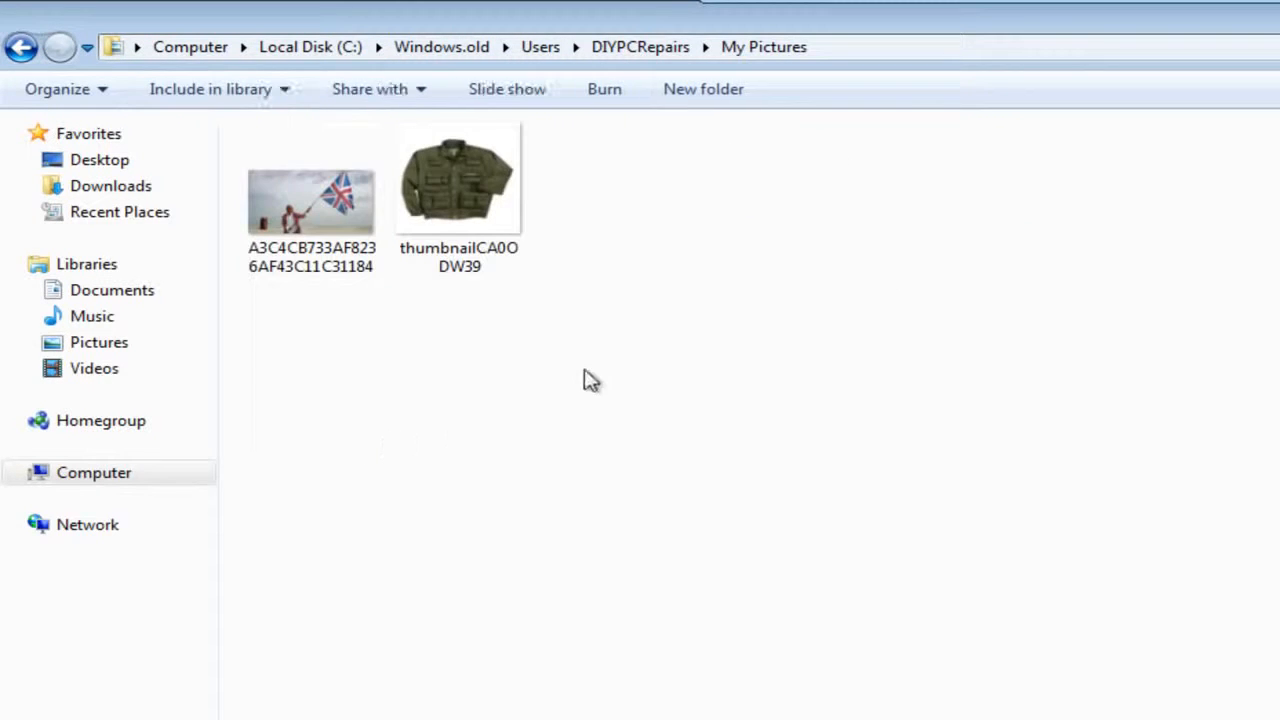
{"action": "left_click", "coordinate": [18, 46]}
{"action": "double_click", "coordinate": [334, 296]}
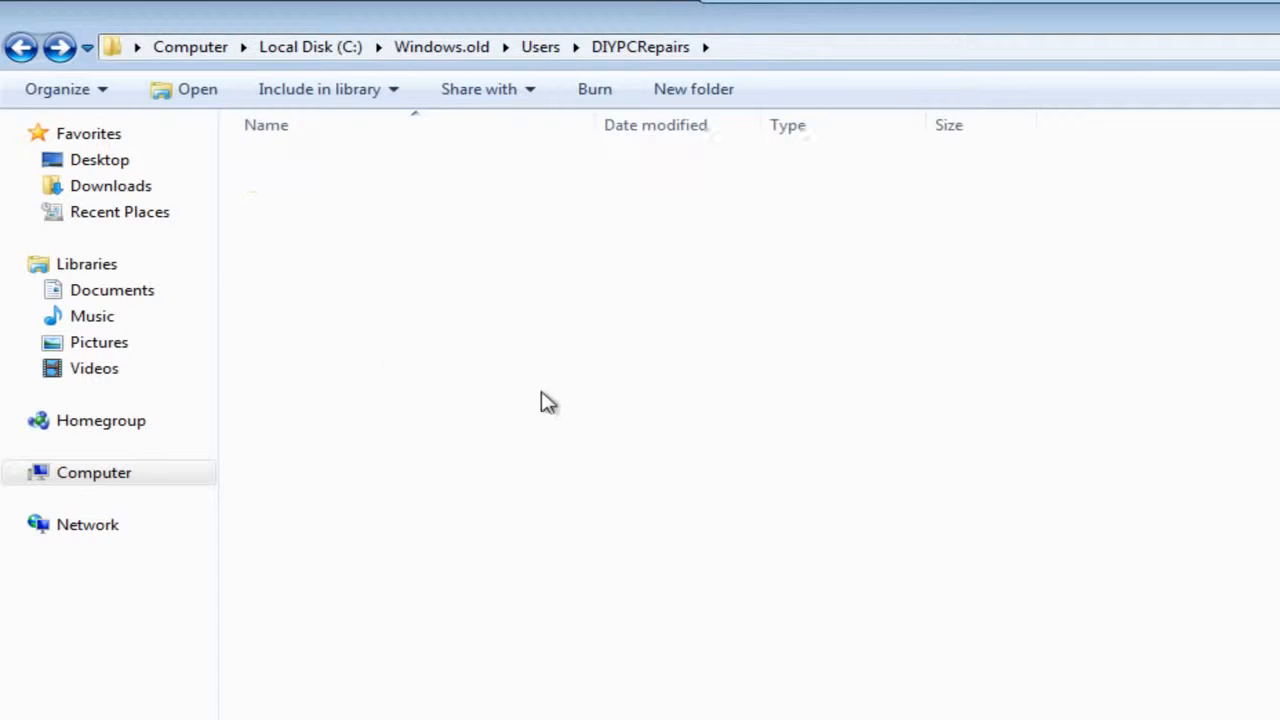
{"action": "left_click", "coordinate": [20, 50]}
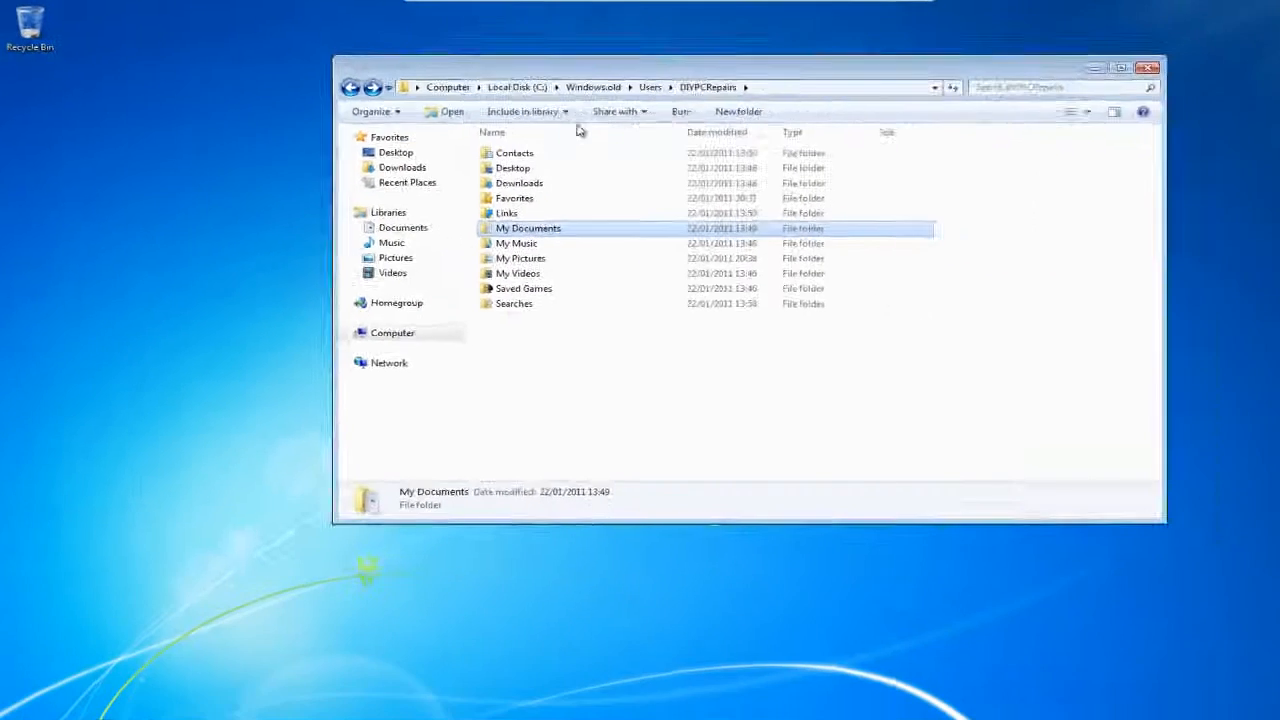
Open the current DIYPCRepairs user folder and arrange it side by side with the old profile's folder from Windows.old.
{"action": "key", "text": "super+Left"}
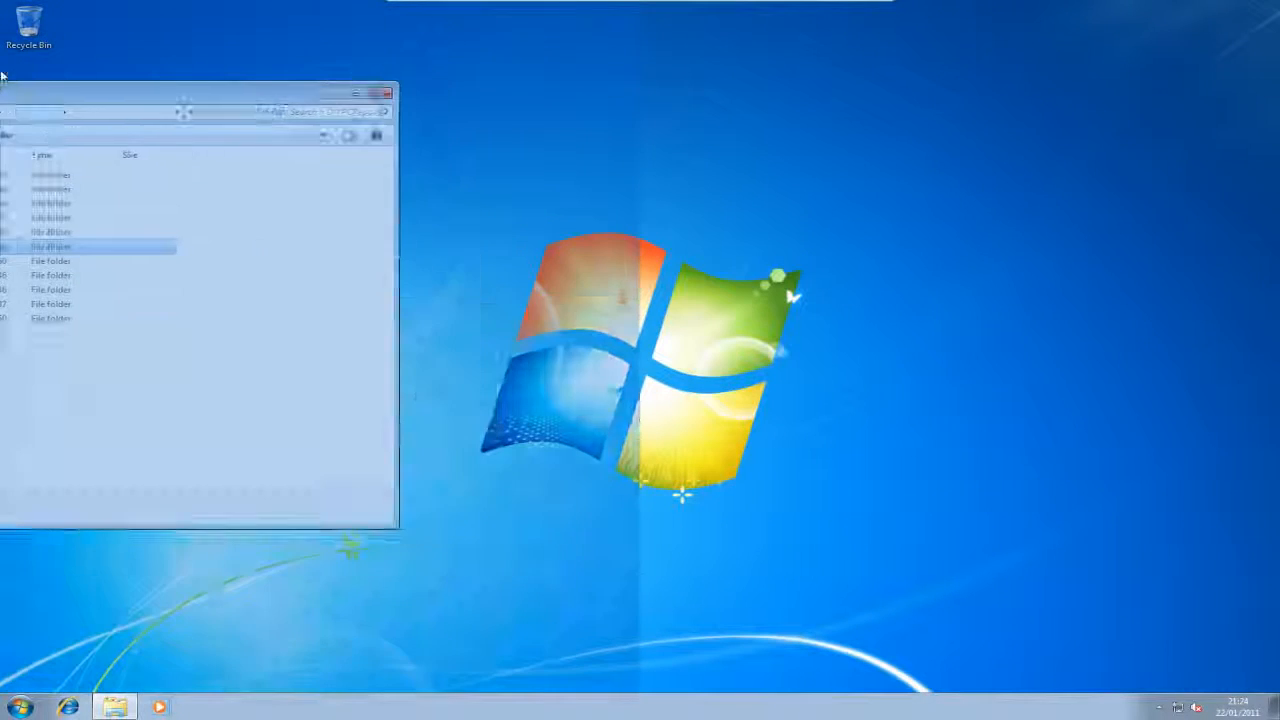
{"action": "left_click", "coordinate": [22, 708]}
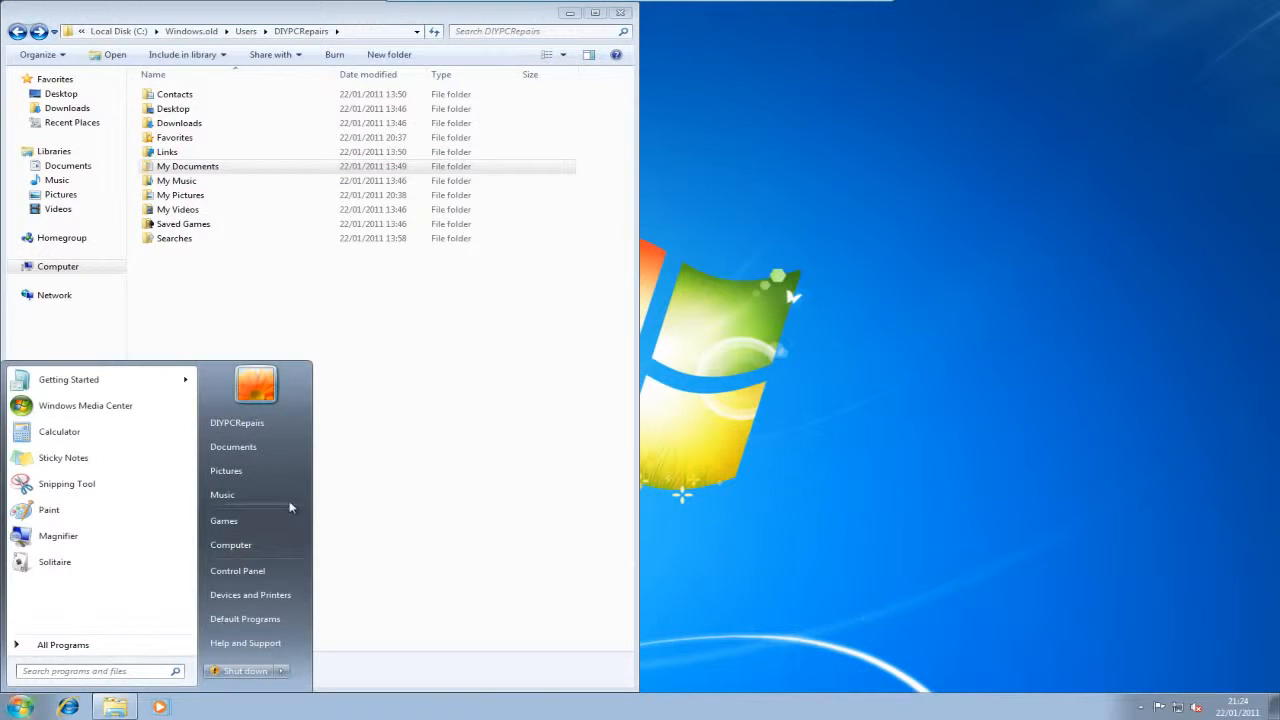
{"action": "left_click", "coordinate": [274, 429]}
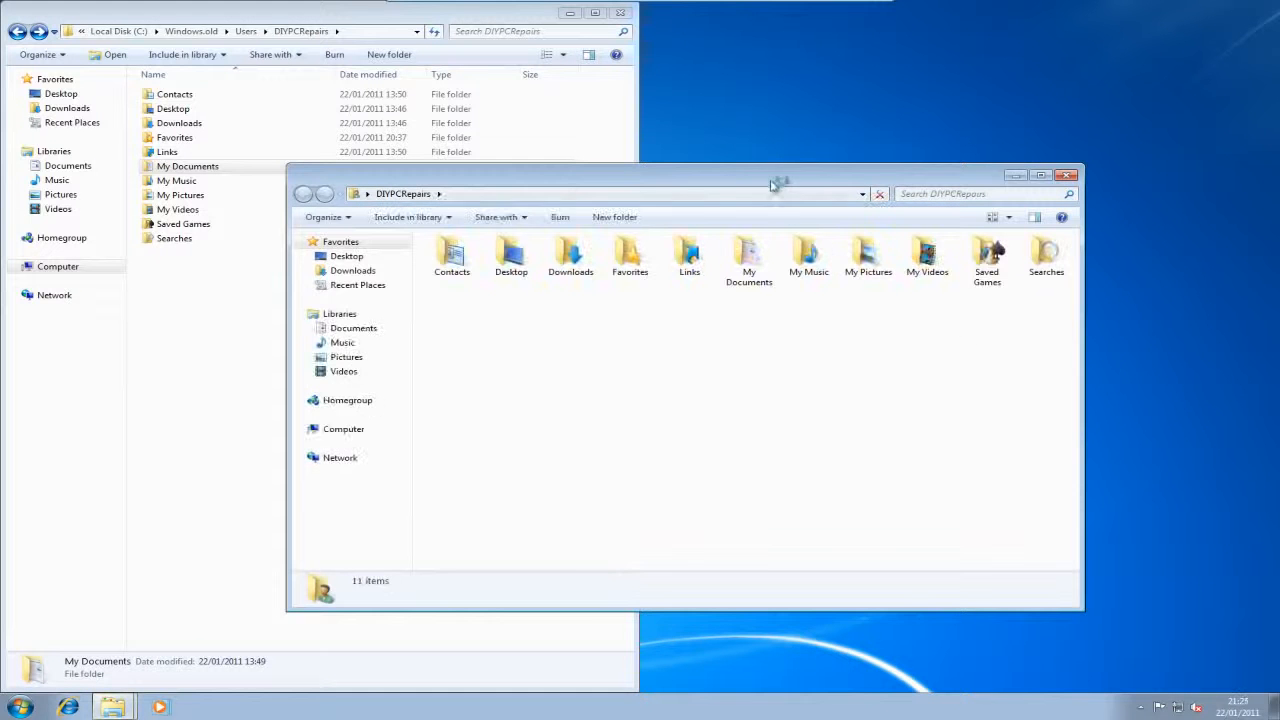
{"action": "left_click_drag", "start_coordinate": [763, 180], "coordinate": [1268, 22]}
Switch the old profile's folder view from a detailed list to icons matching the current user folder.
{"action": "left_click", "coordinate": [344, 327]}
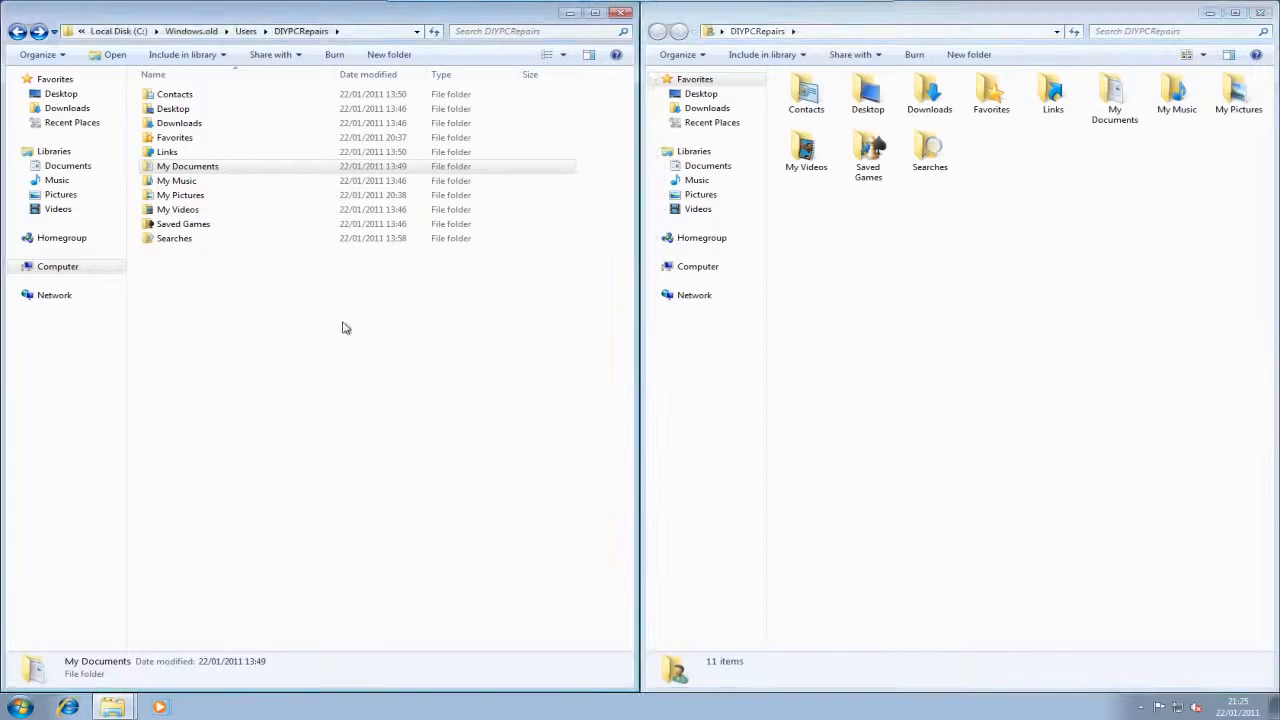
{"action": "right_click", "coordinate": [344, 328]}
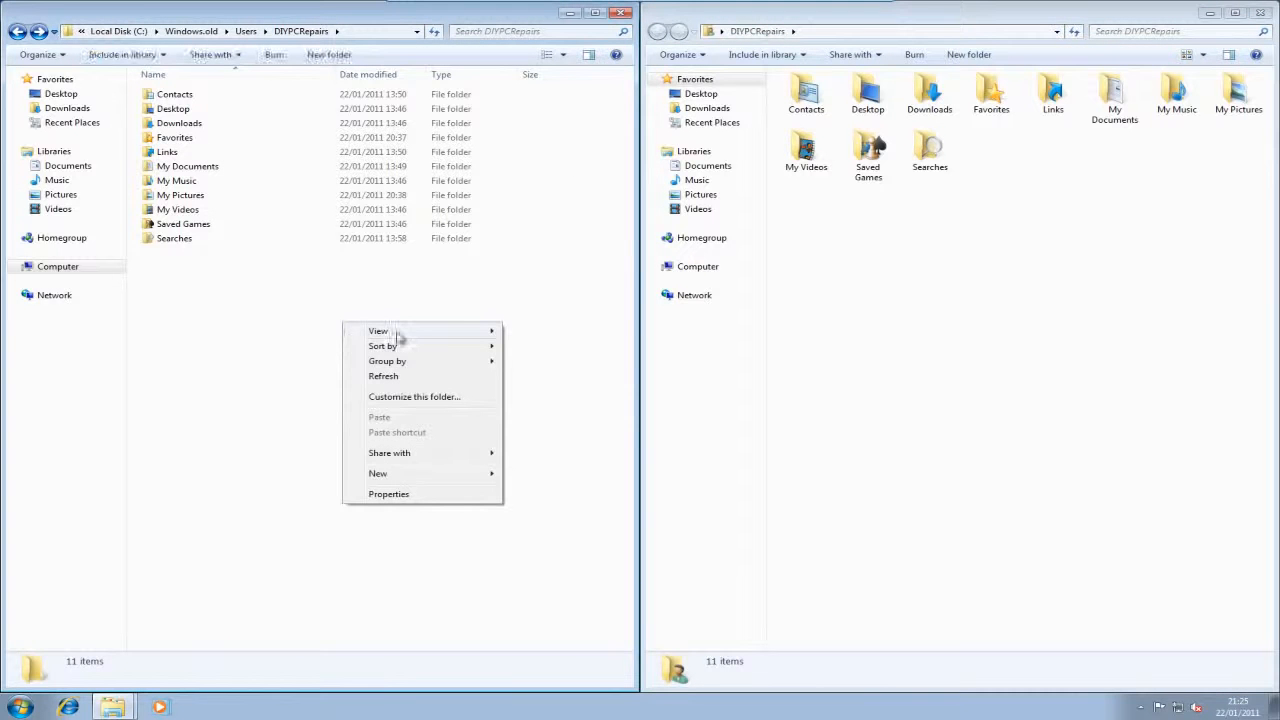
{"action": "mouse_move", "coordinate": [399, 337]}
{"action": "left_click", "coordinate": [540, 362]}
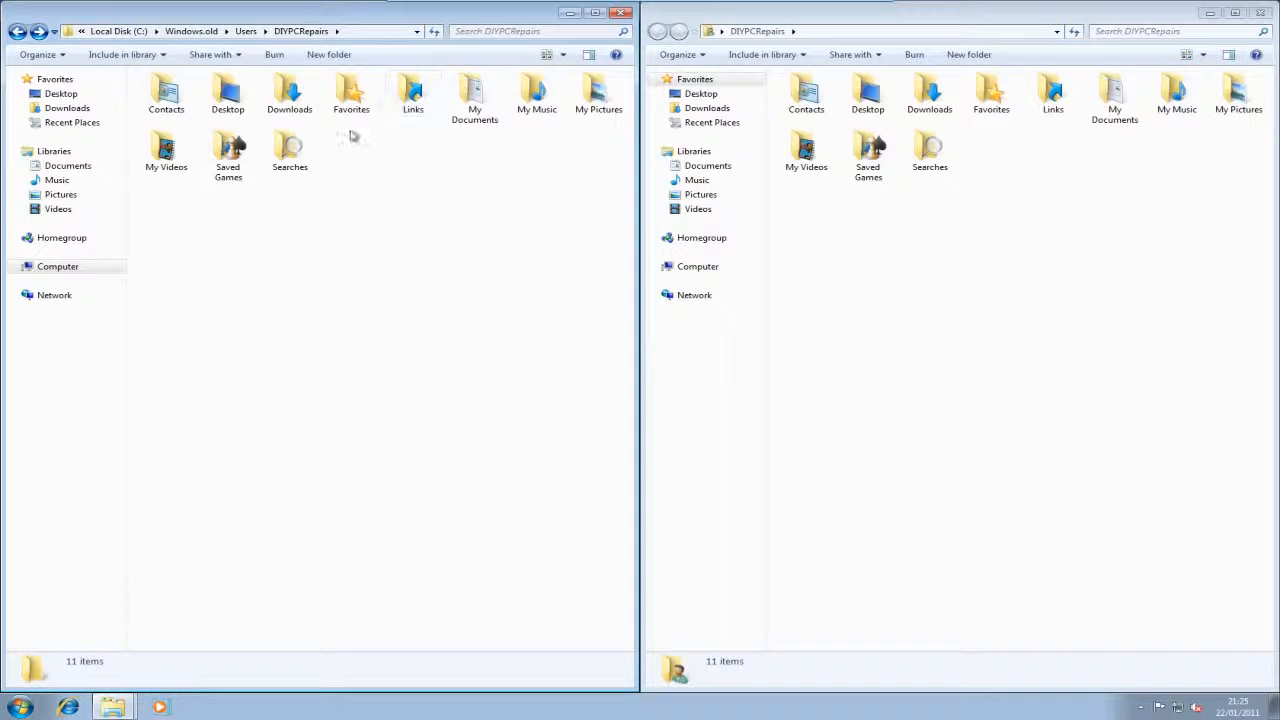
Move My Documents from the old profile into the current DIYPCRepairs user folder, merging it with the existing folder.
{"action": "left_click_drag", "start_coordinate": [142, 205], "coordinate": [612, 84]}
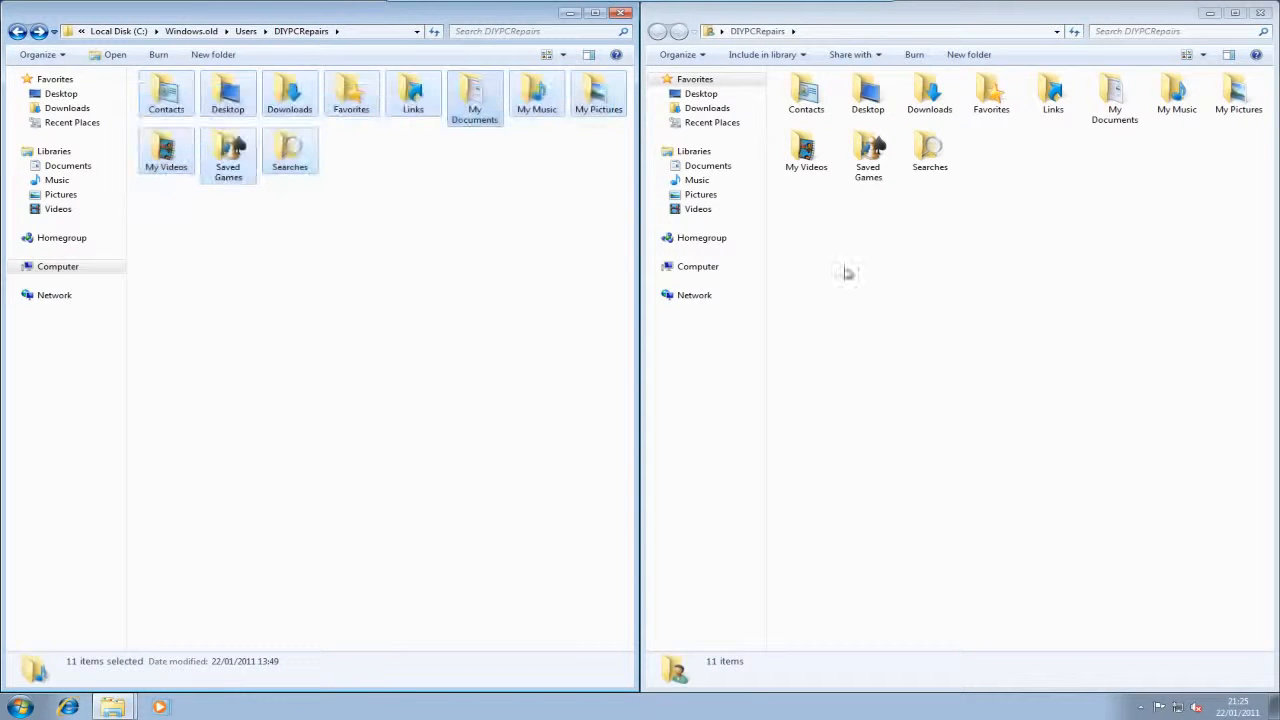
{"action": "left_click", "coordinate": [409, 286]}
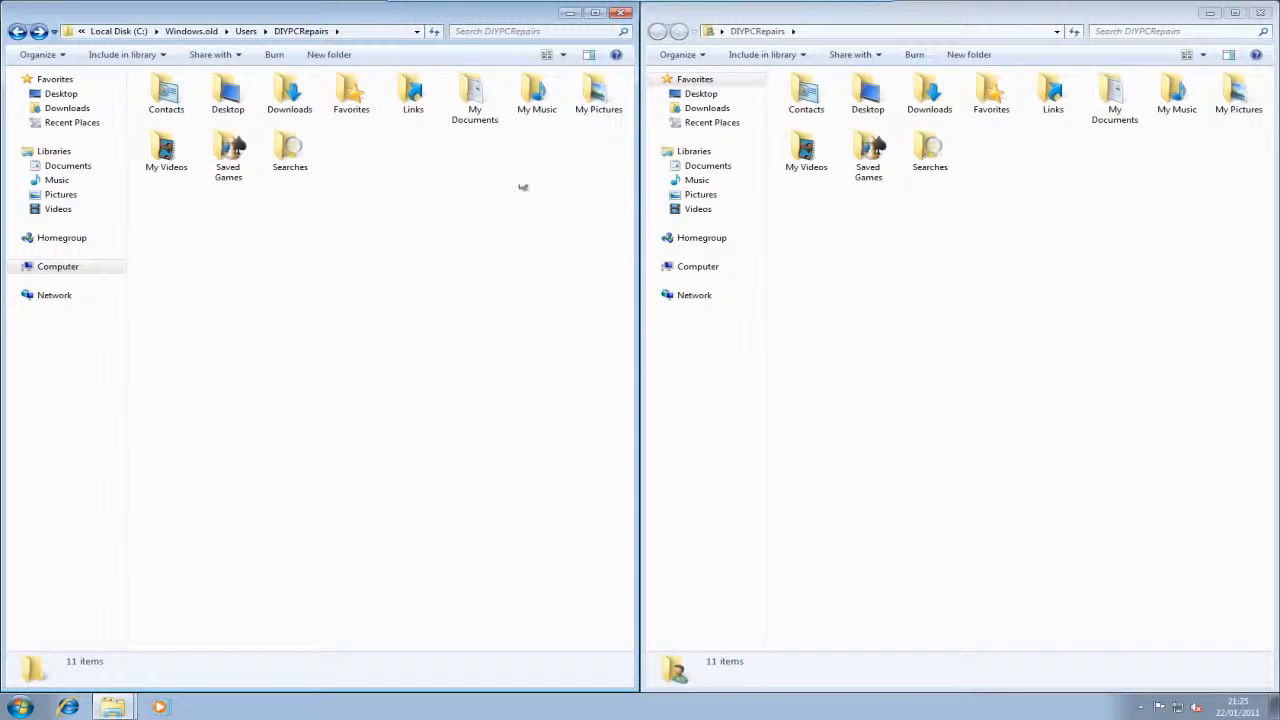
{"action": "left_click_drag", "start_coordinate": [476, 102], "coordinate": [993, 244]}
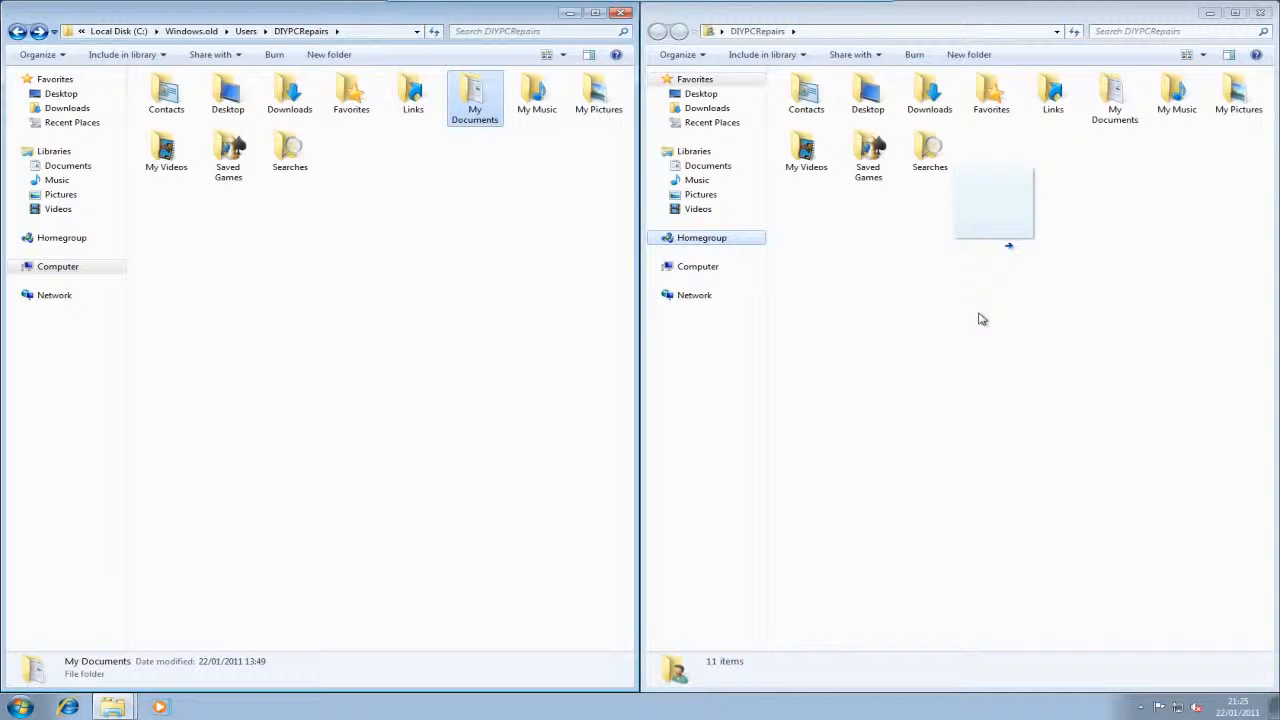
{"action": "left_click_drag", "start_coordinate": [983, 320], "coordinate": [983, 318]}
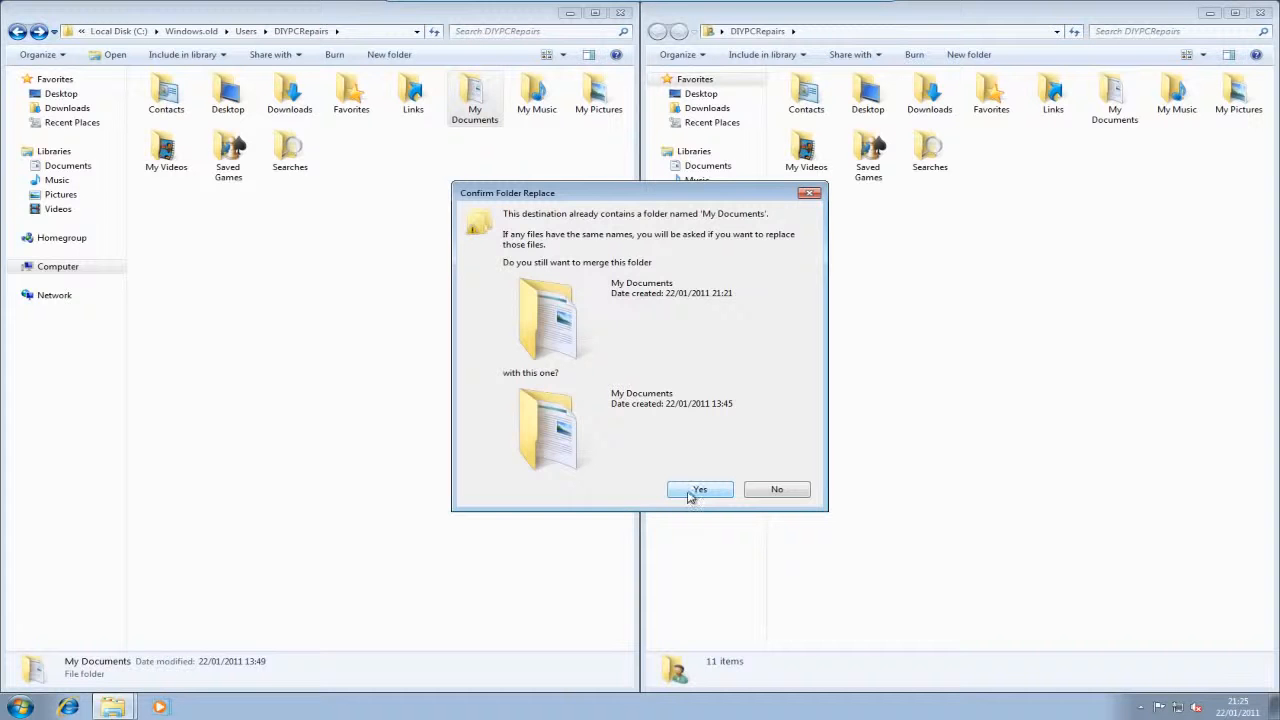
{"action": "left_click", "coordinate": [697, 490]}
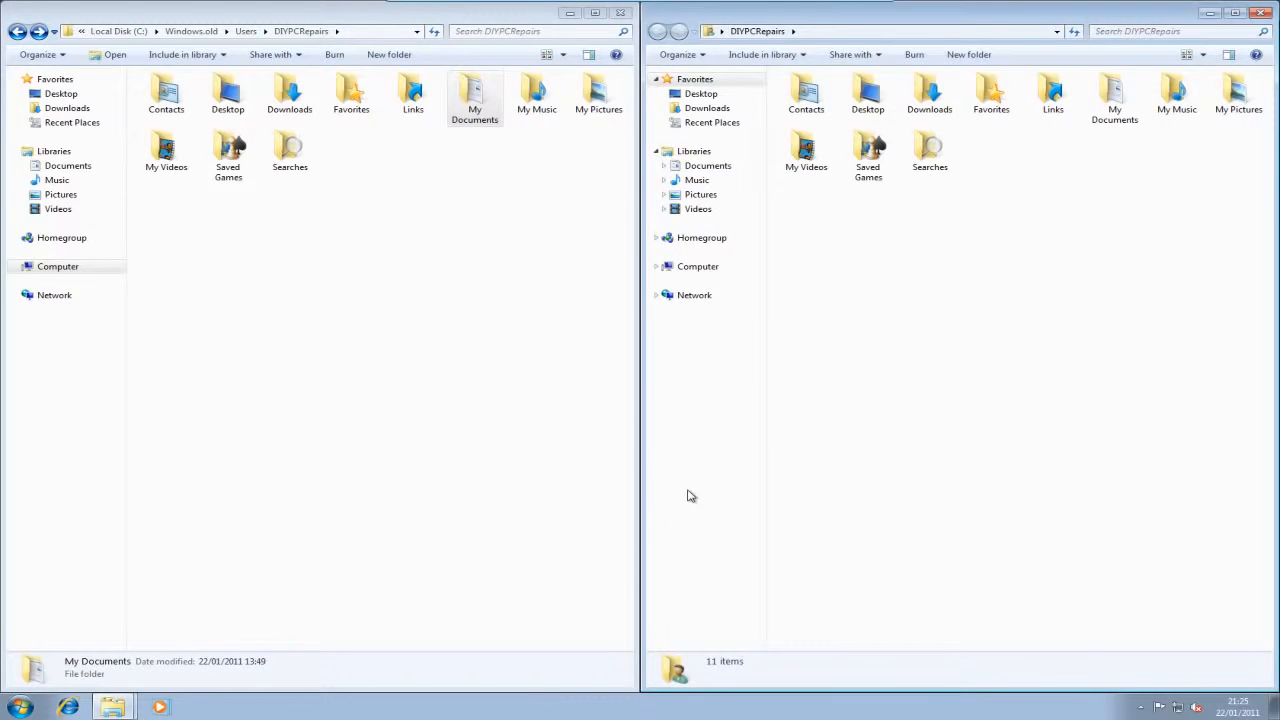
Move Favorites from the old profile into the current user folder, merging all subfolders and replacing every conflicting file.
{"action": "left_click_drag", "start_coordinate": [351, 95], "coordinate": [901, 240]}
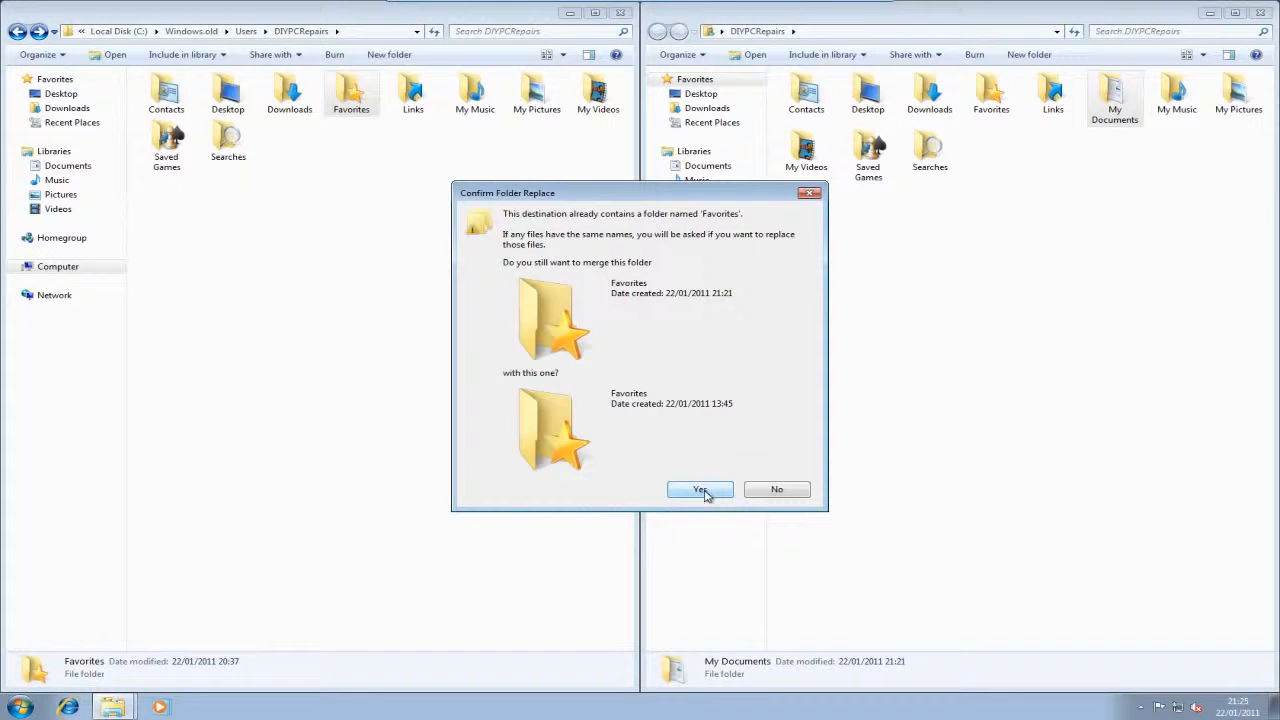
{"action": "left_click", "coordinate": [700, 490]}
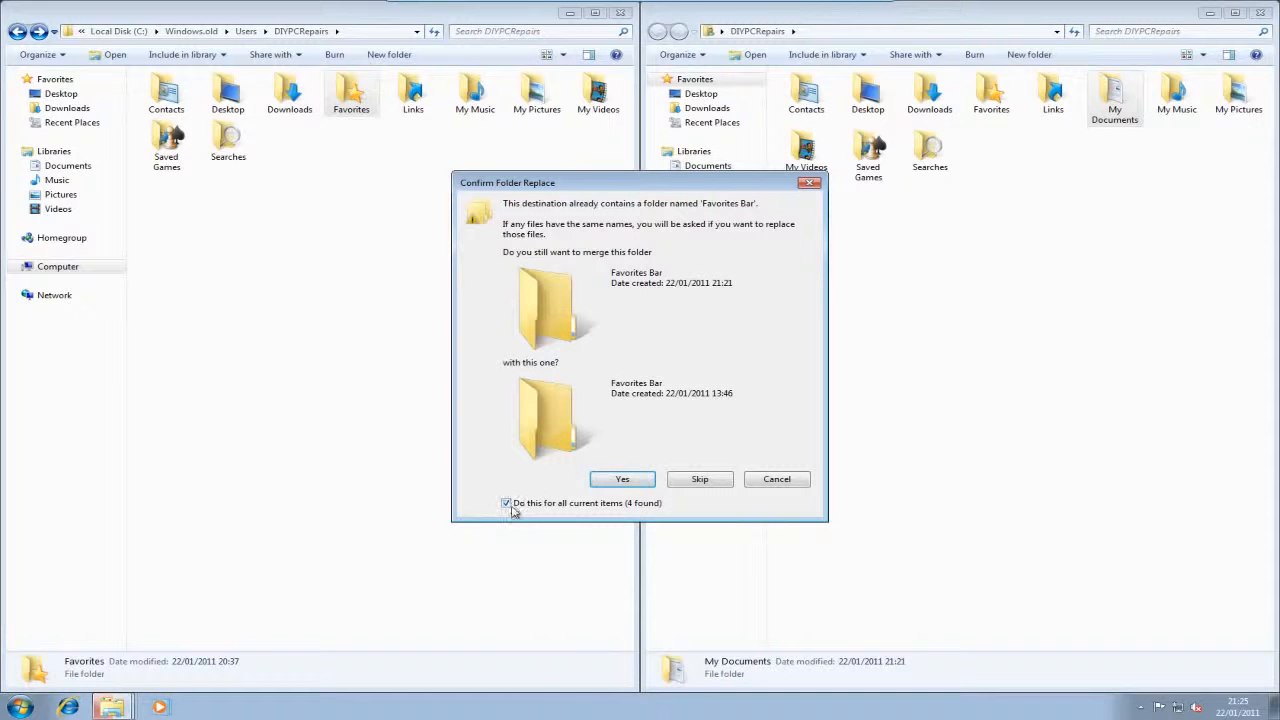
{"action": "left_click", "coordinate": [618, 480]}
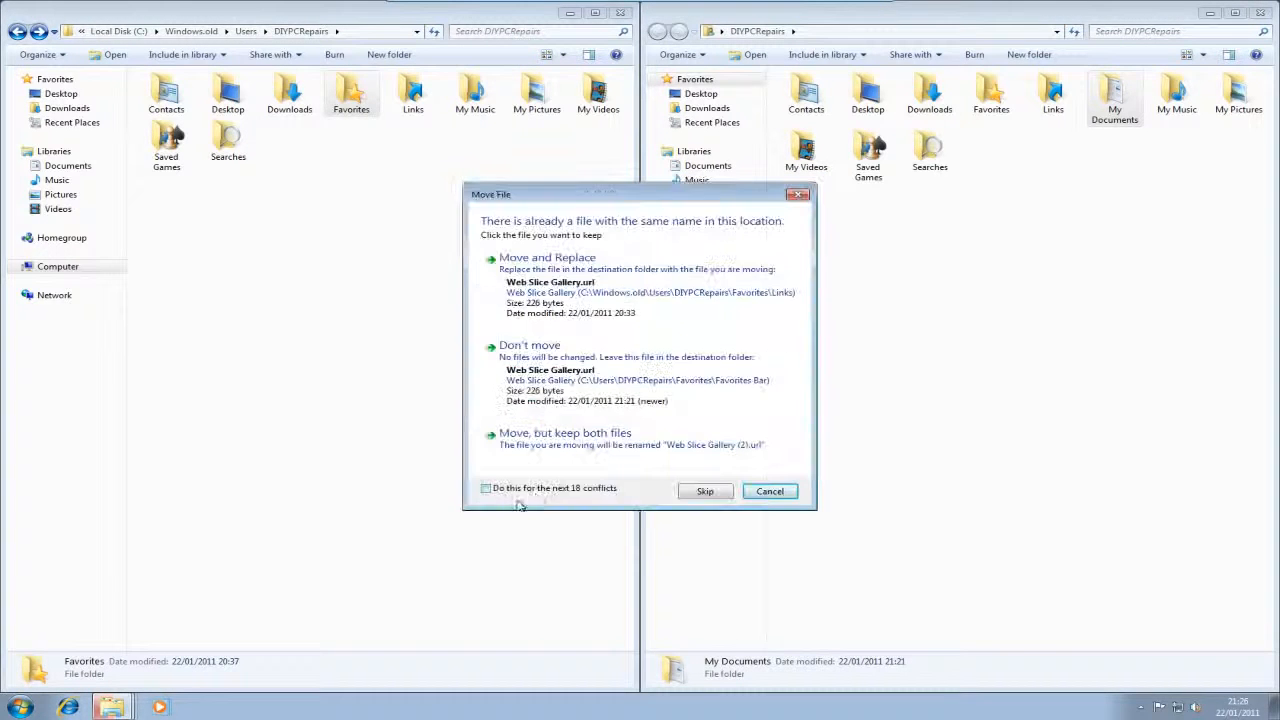
{"action": "left_click", "coordinate": [486, 489]}
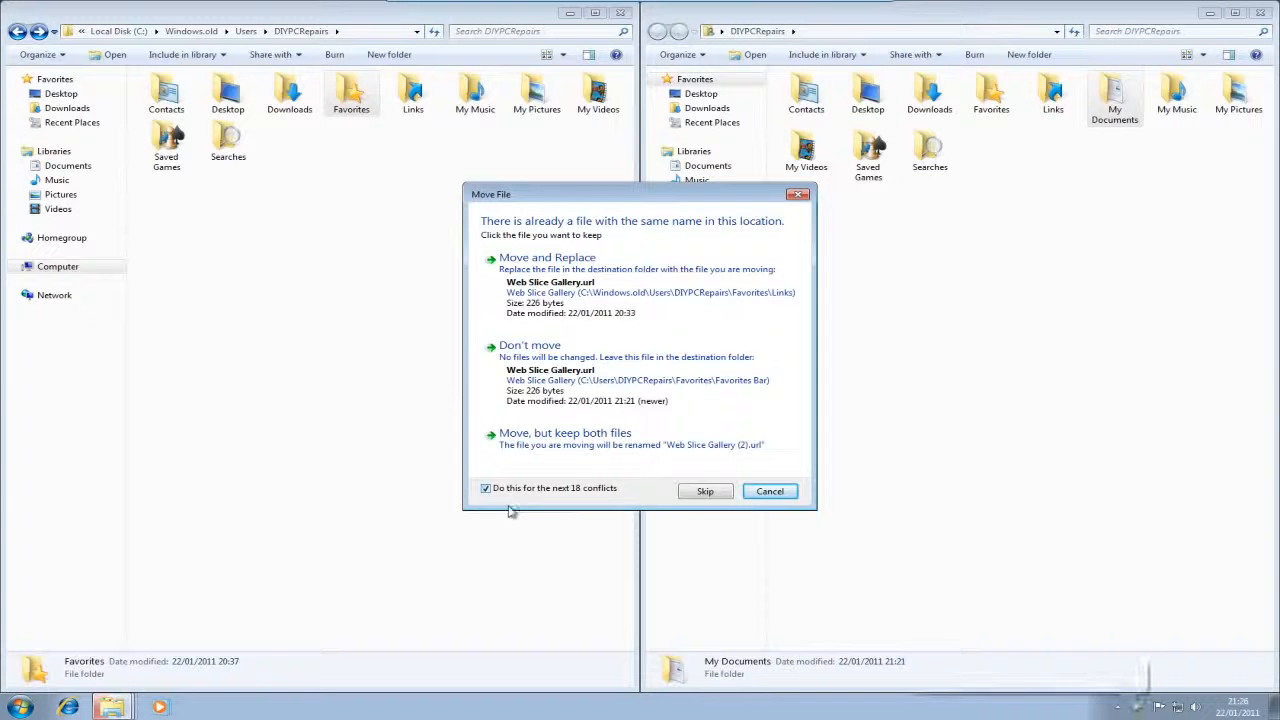
{"action": "left_click", "coordinate": [552, 274]}
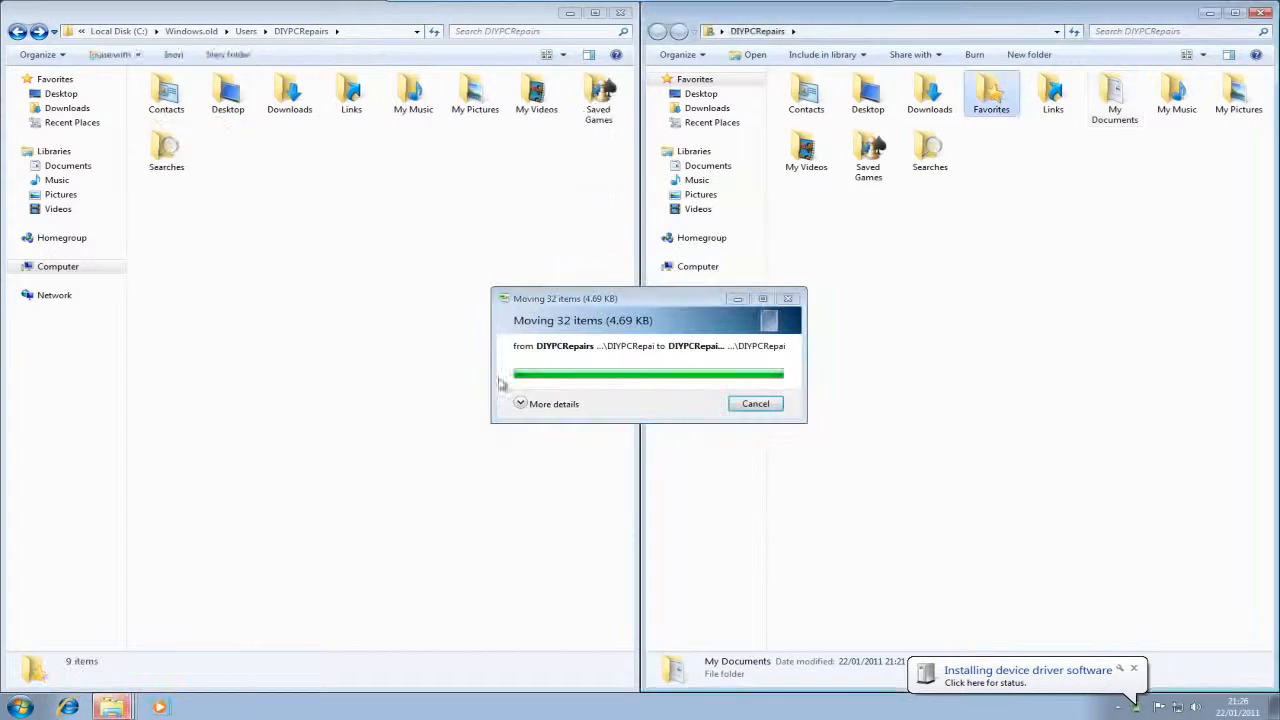
Move all remaining old profile folders into the current user folder, merging all folders and replacing conflicting files, and close both windows.
{"action": "left_click", "coordinate": [231, 251]}
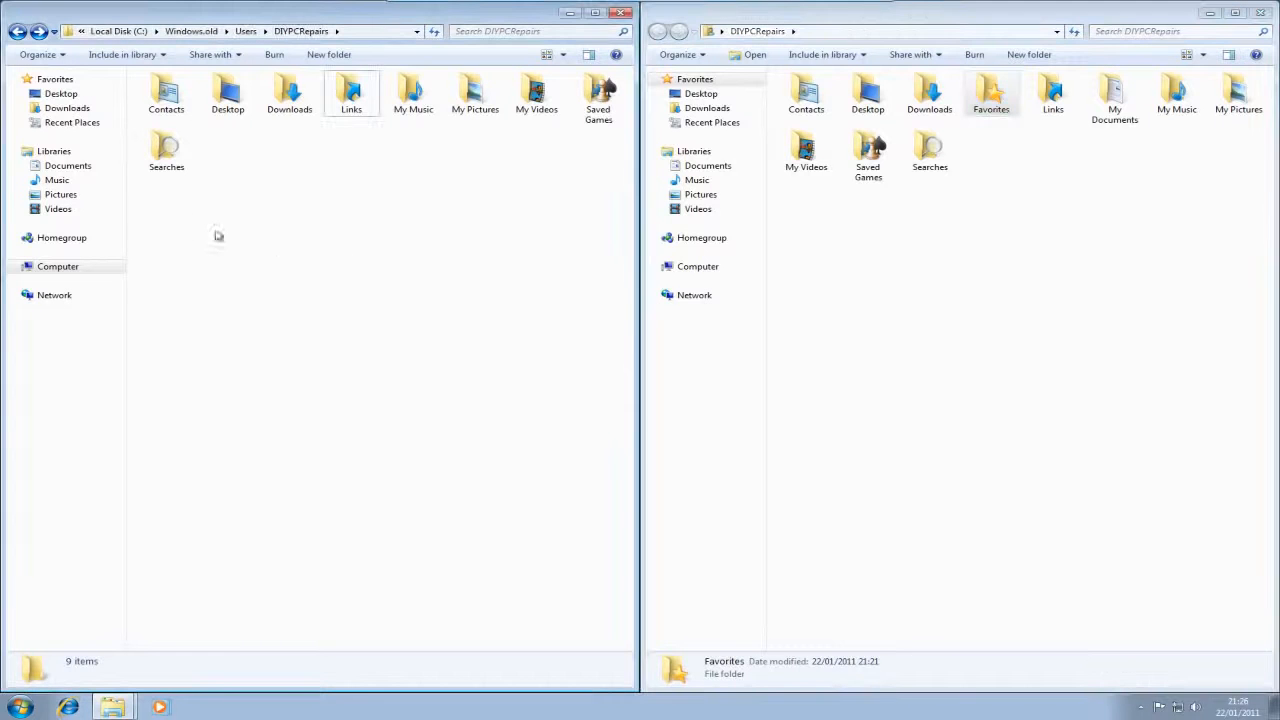
{"action": "left_click_drag", "start_coordinate": [157, 201], "coordinate": [552, 80]}
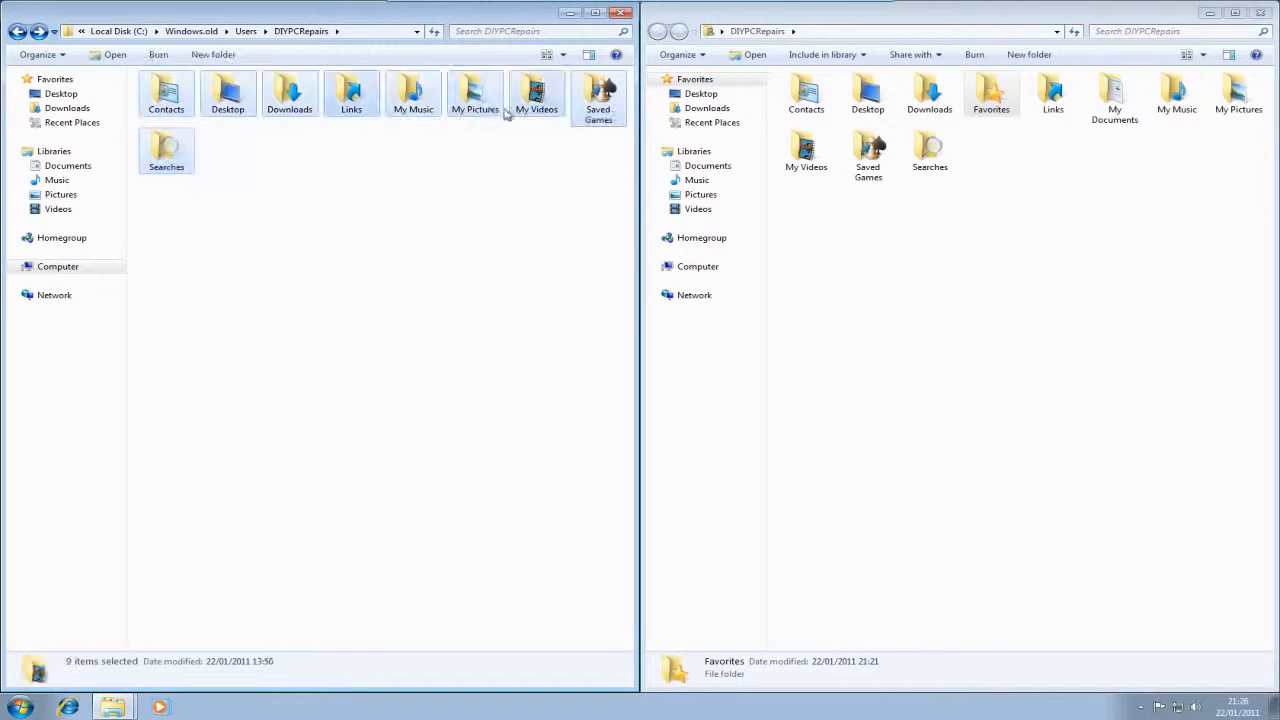
{"action": "left_click_drag", "start_coordinate": [475, 104], "coordinate": [958, 314]}
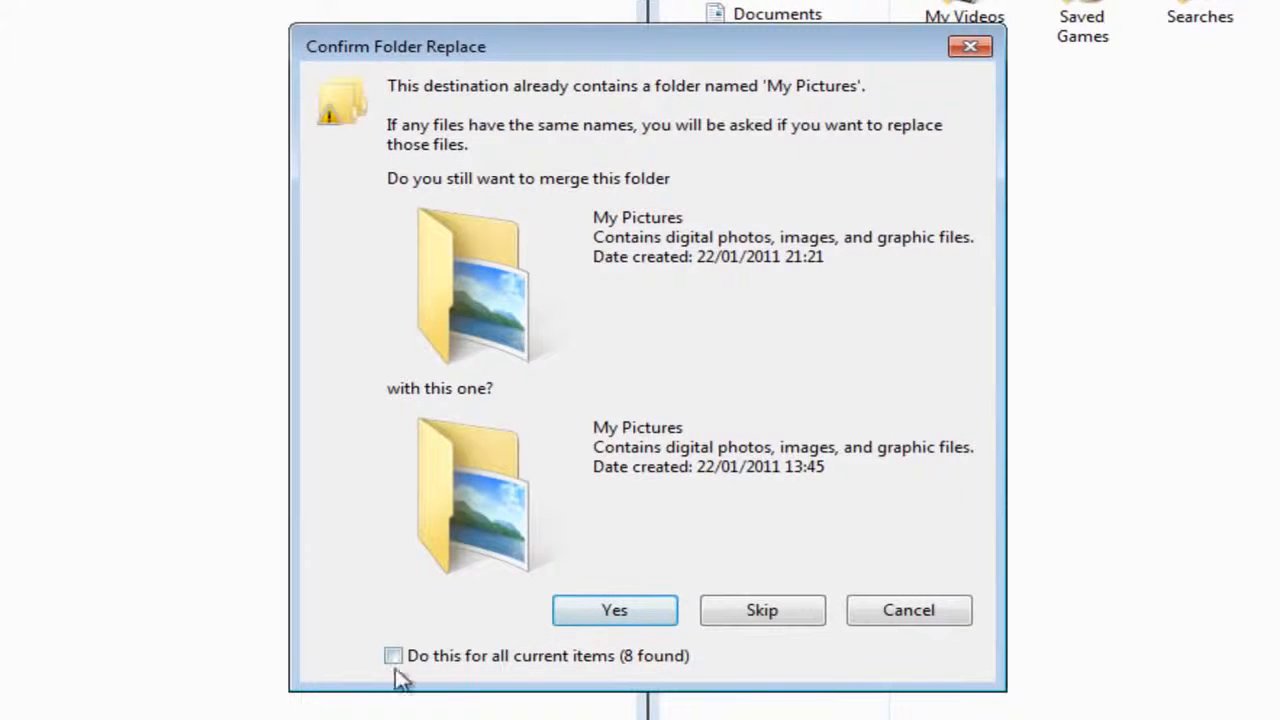
{"action": "left_click", "coordinate": [393, 656]}
{"action": "left_click", "coordinate": [595, 610]}
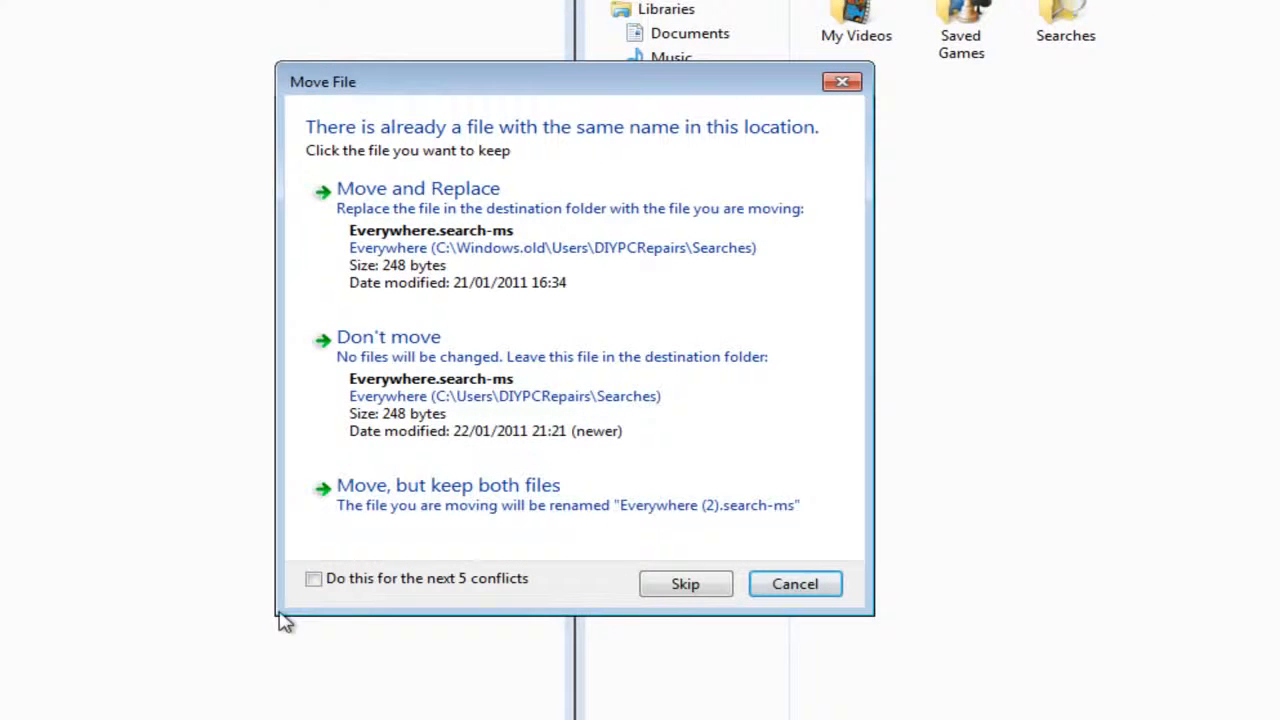
{"action": "left_click", "coordinate": [315, 585]}
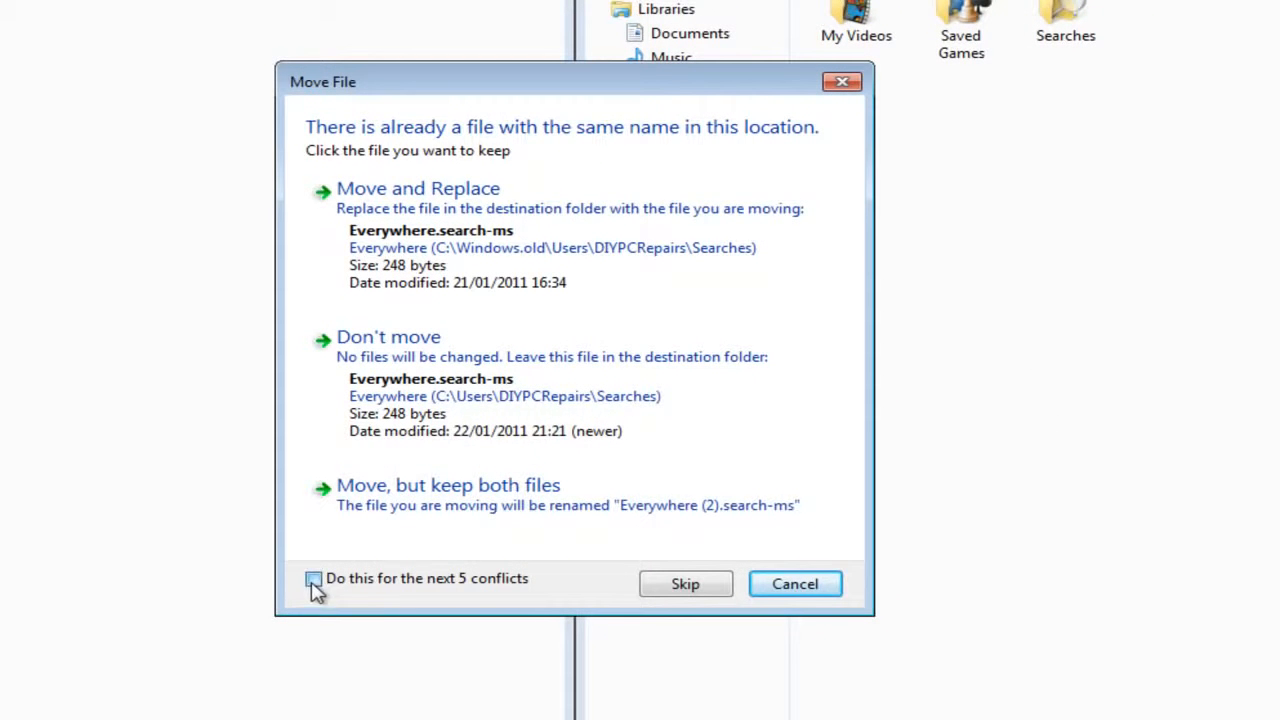
{"action": "left_click", "coordinate": [437, 235]}
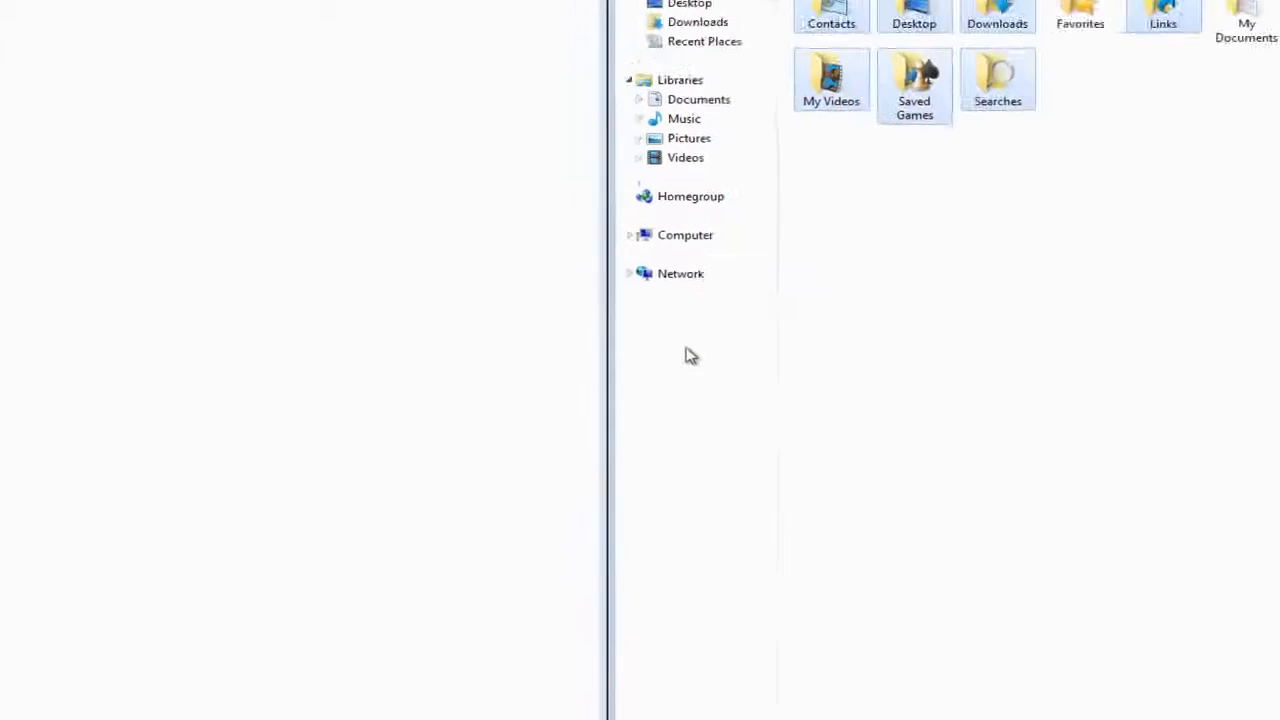
{"action": "left_click", "coordinate": [620, 12]}
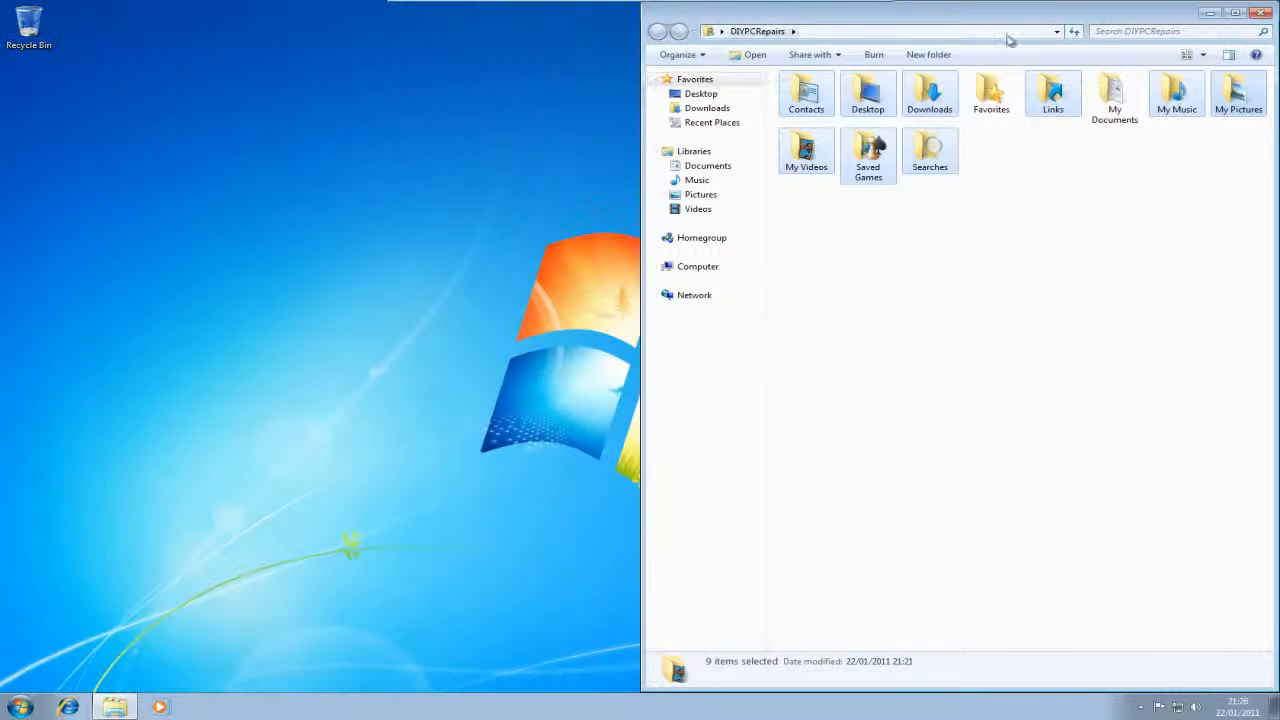
{"action": "left_click", "coordinate": [1262, 13]}
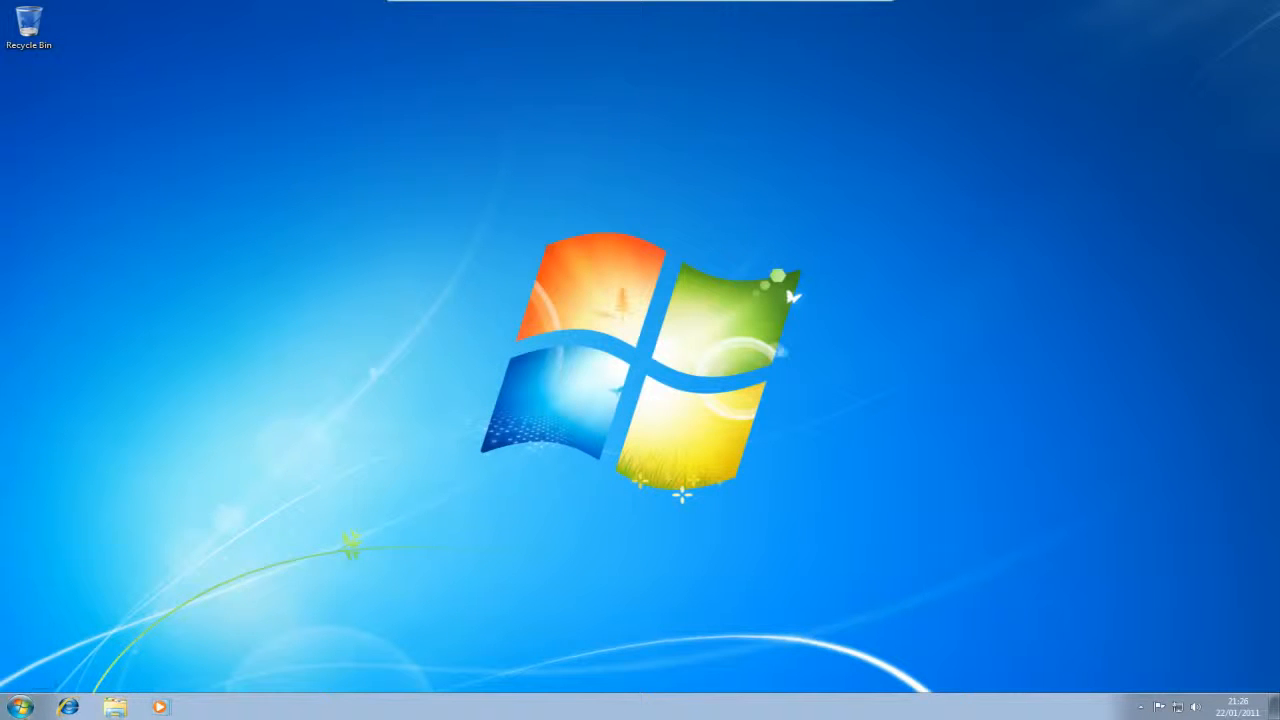
Check the My Pictures and Favorites folders of the current DIYPCRepairs profile for the recovered files.
{"action": "left_click", "coordinate": [20, 707]}
{"action": "left_click", "coordinate": [253, 430]}
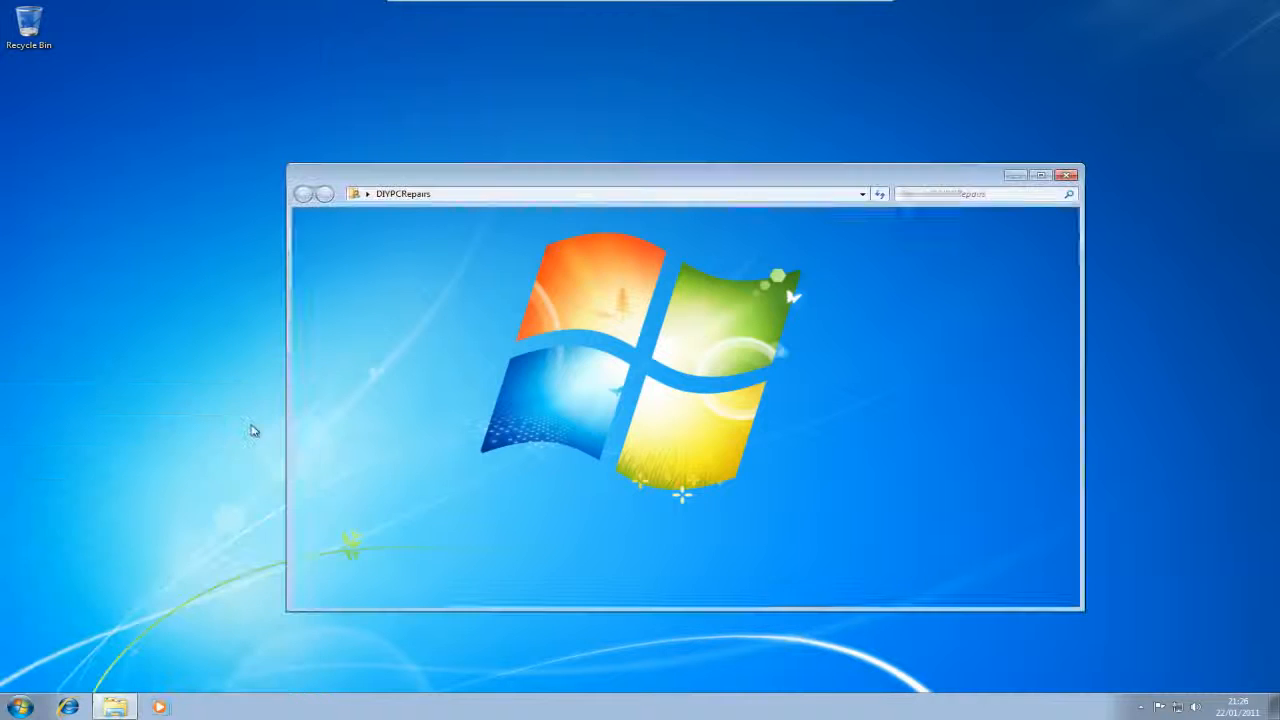
{"action": "left_click", "coordinate": [1041, 175]}
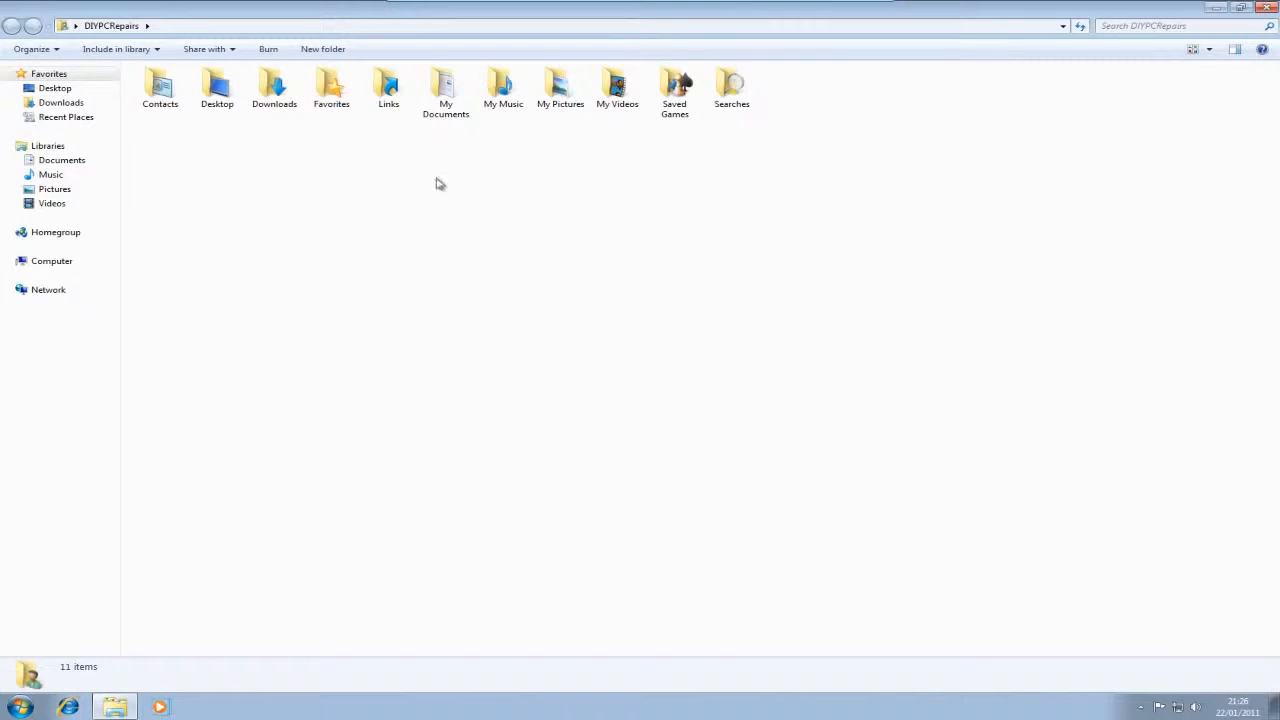
{"action": "double_click", "coordinate": [560, 88]}
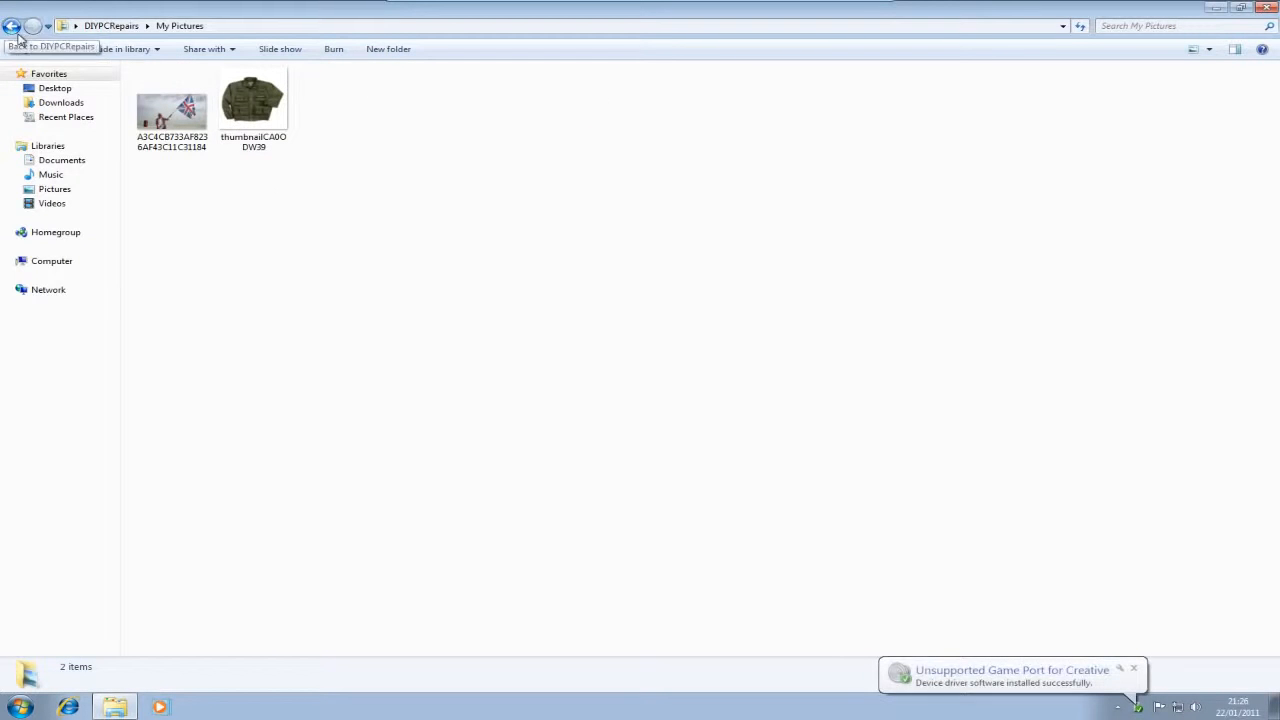
{"action": "left_click", "coordinate": [12, 28]}
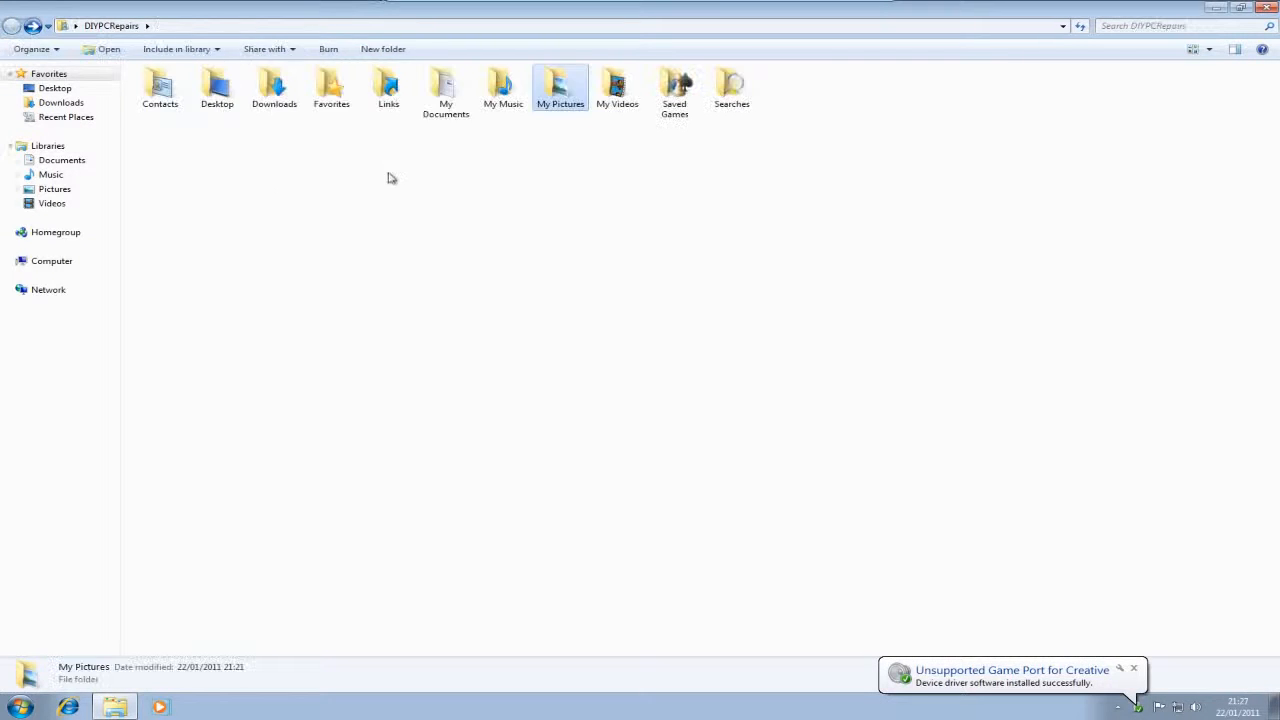
{"action": "double_click", "coordinate": [344, 104]}
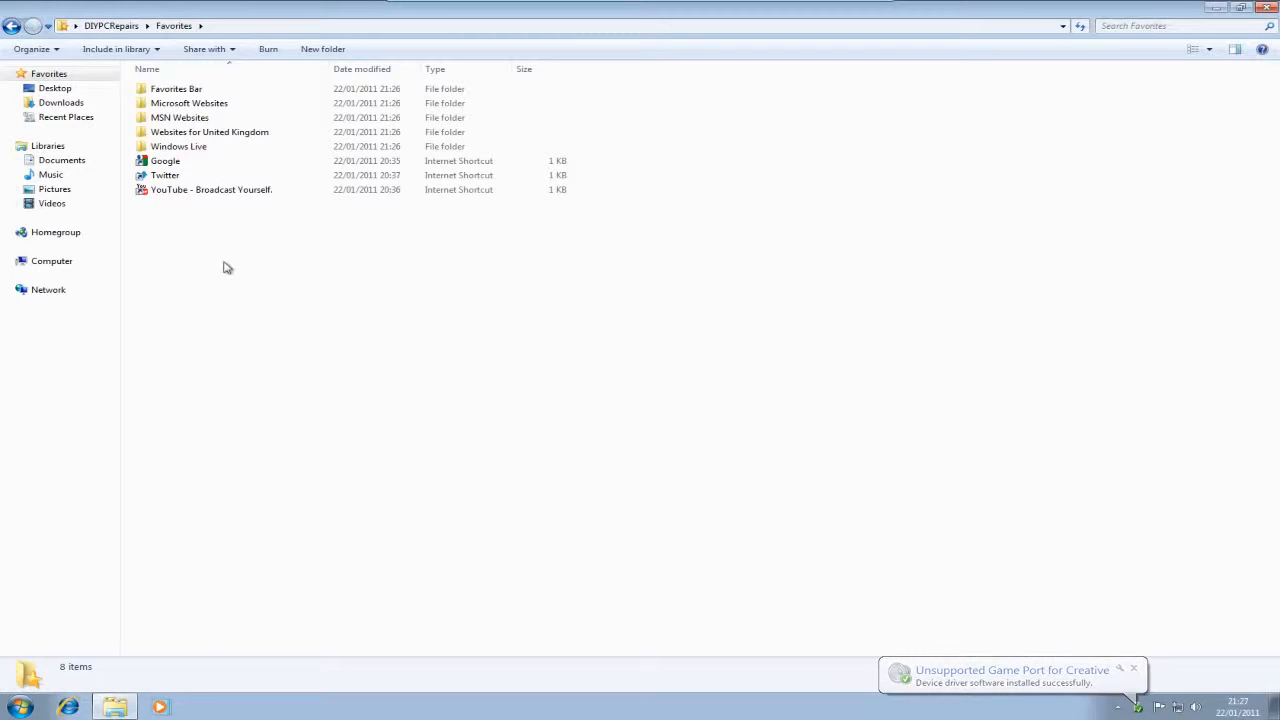
{"action": "left_click", "coordinate": [12, 27]}
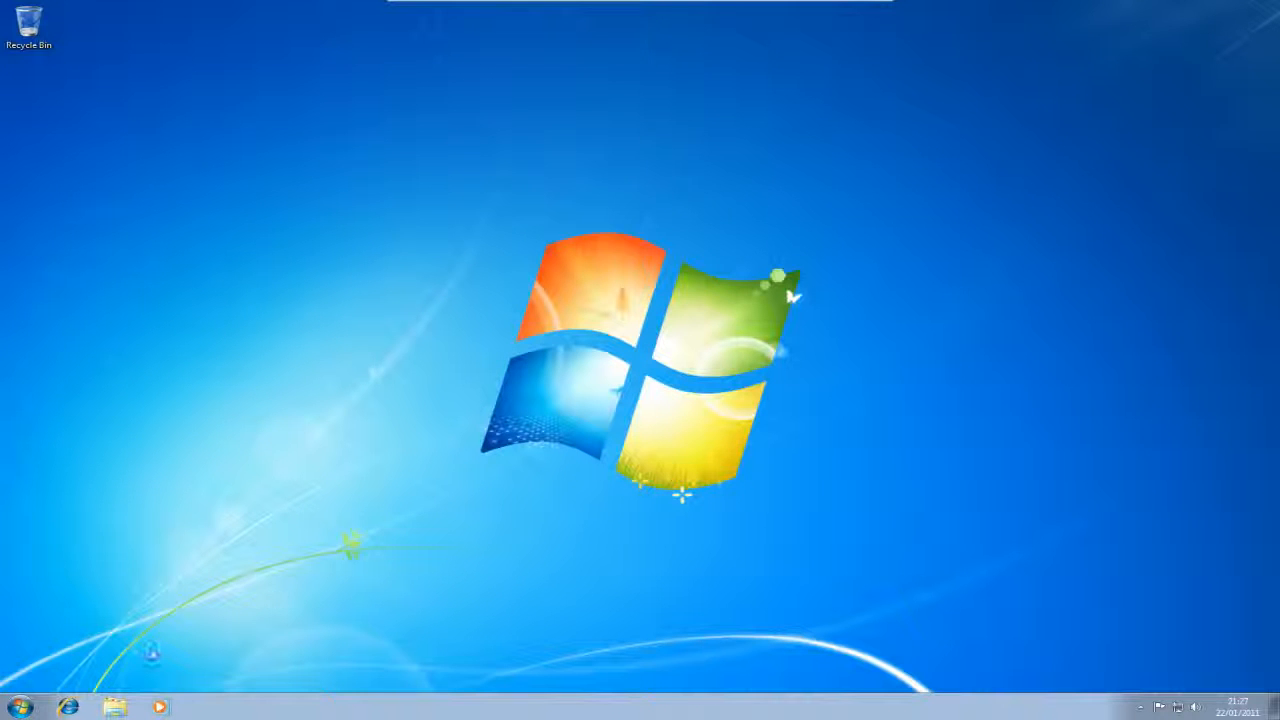
Open the properties of Local Disk (C:) and move the dialog clear of the drive list.
{"action": "left_click", "coordinate": [20, 708]}
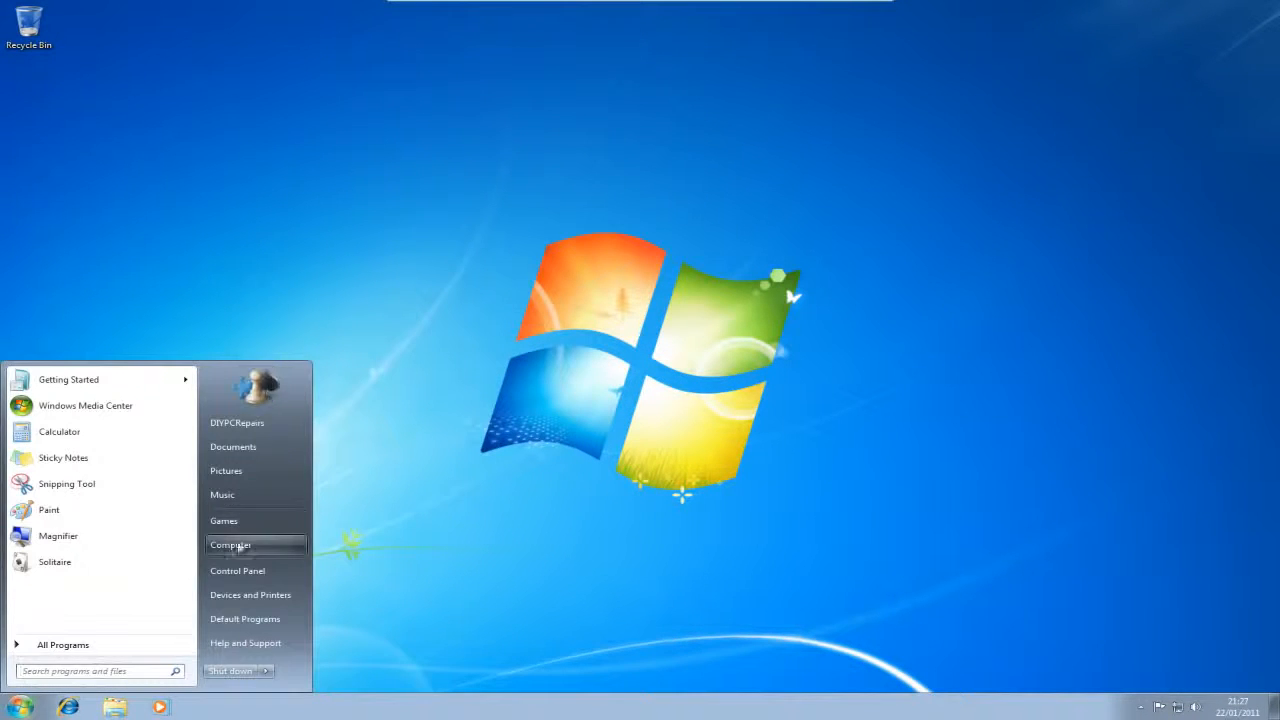
{"action": "left_click", "coordinate": [279, 548]}
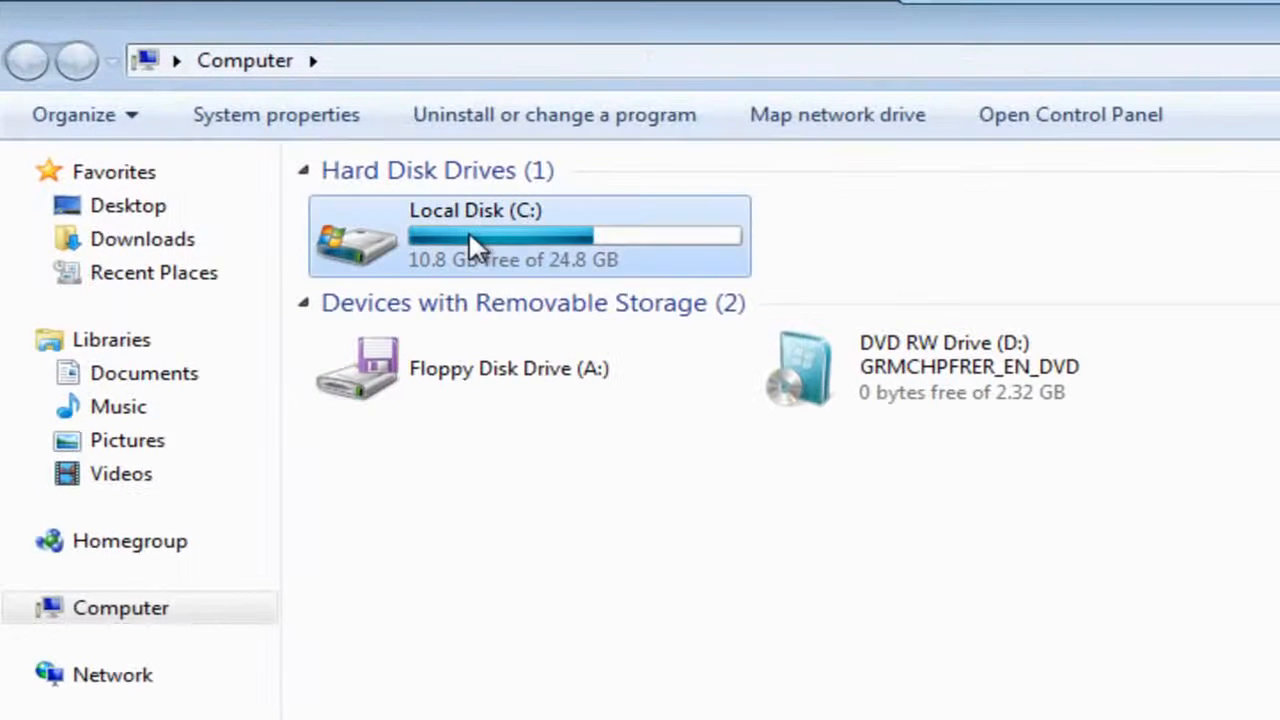
{"action": "right_click", "coordinate": [468, 230]}
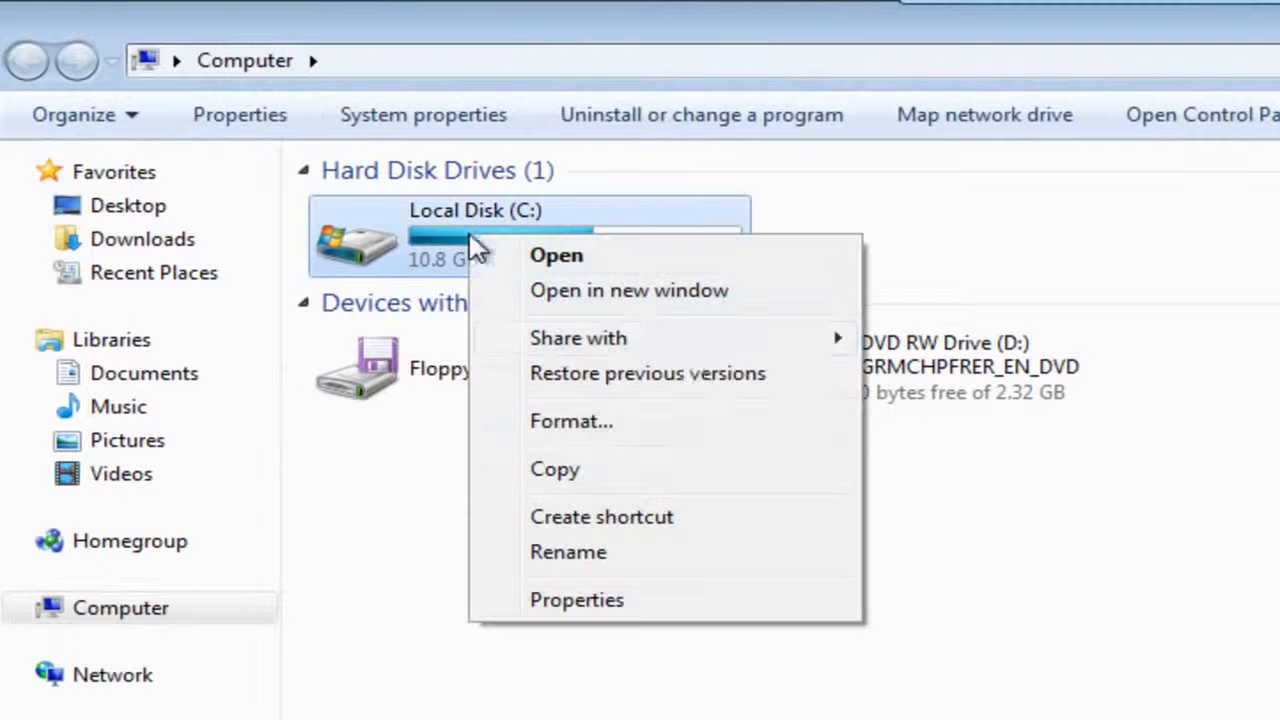
{"action": "left_click", "coordinate": [684, 614]}
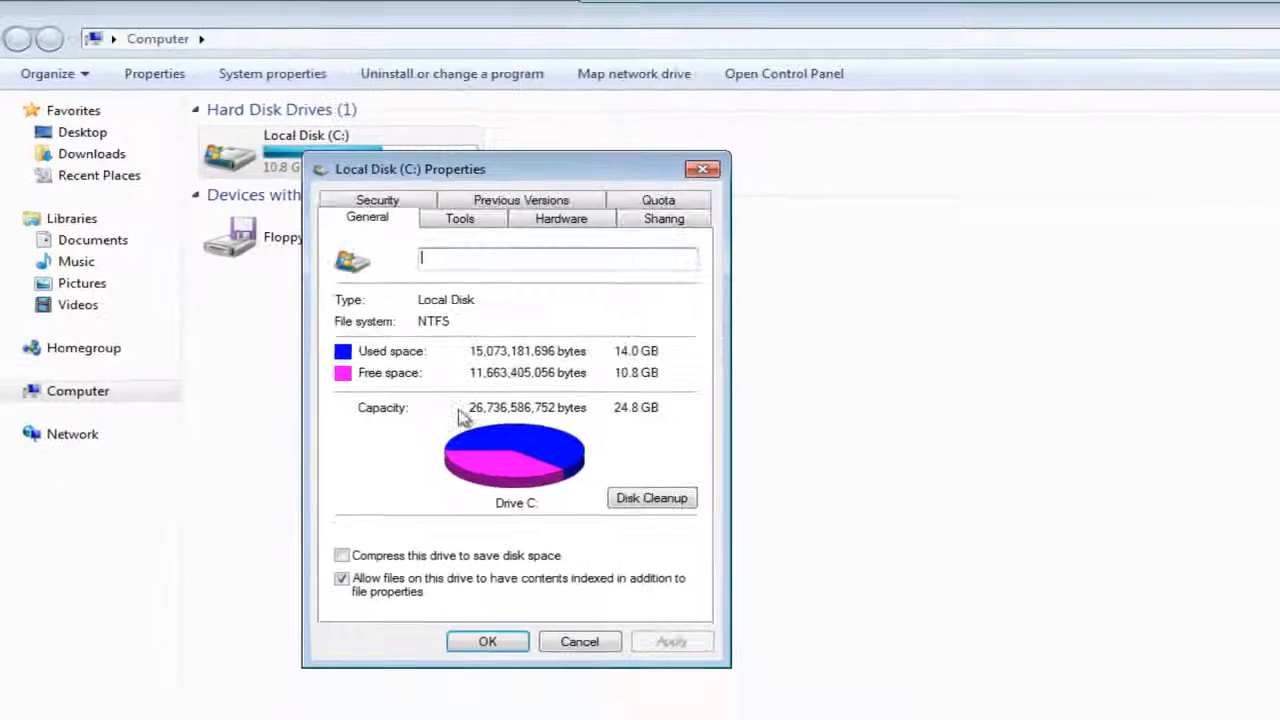
{"action": "left_click_drag", "start_coordinate": [595, 172], "coordinate": [910, 250]}
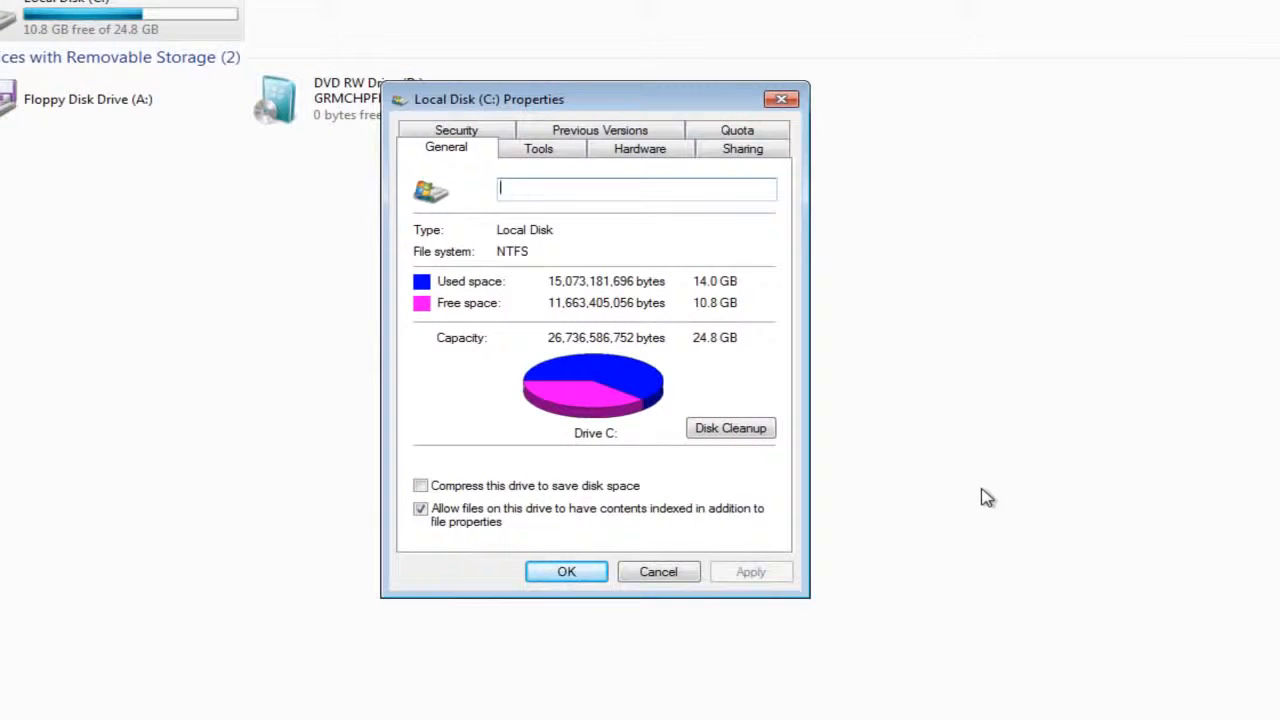
Start Disk Cleanup for drive C:, rescan it to include system files, and move the cleanup window over the properties dialog.
{"action": "left_click", "coordinate": [757, 433]}
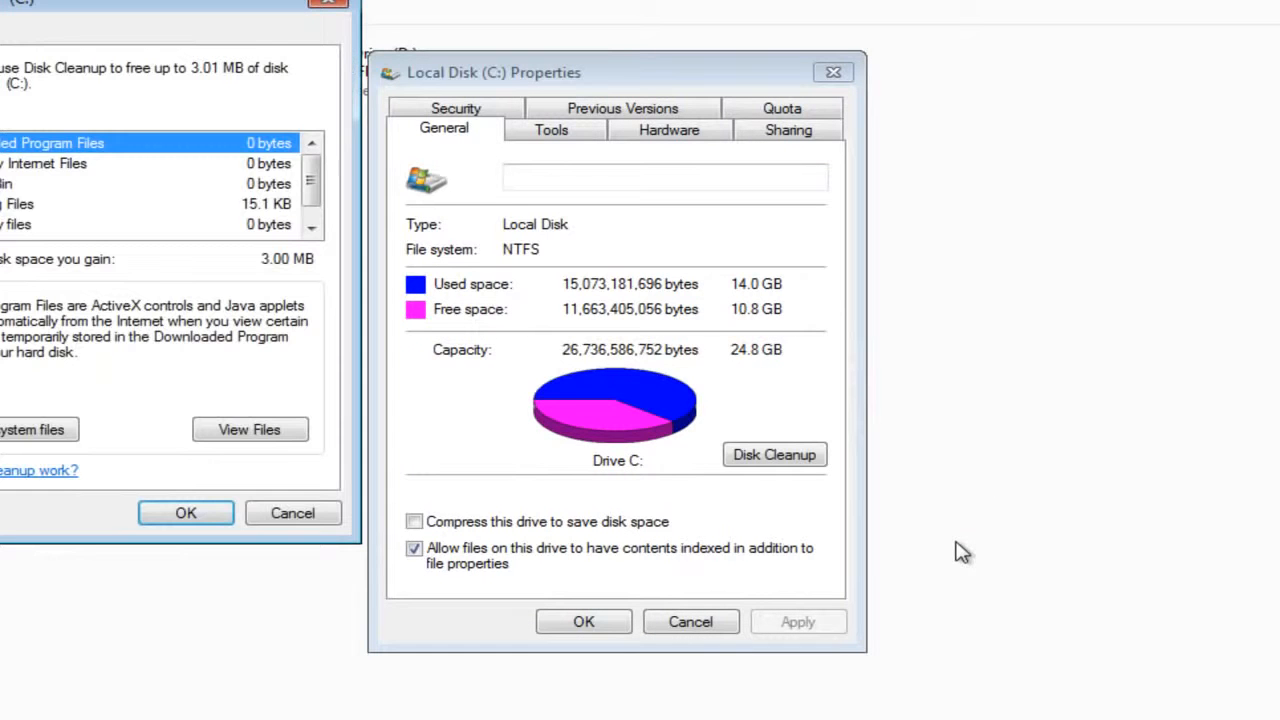
{"action": "left_click_drag", "start_coordinate": [193, 3], "coordinate": [705, 68]}
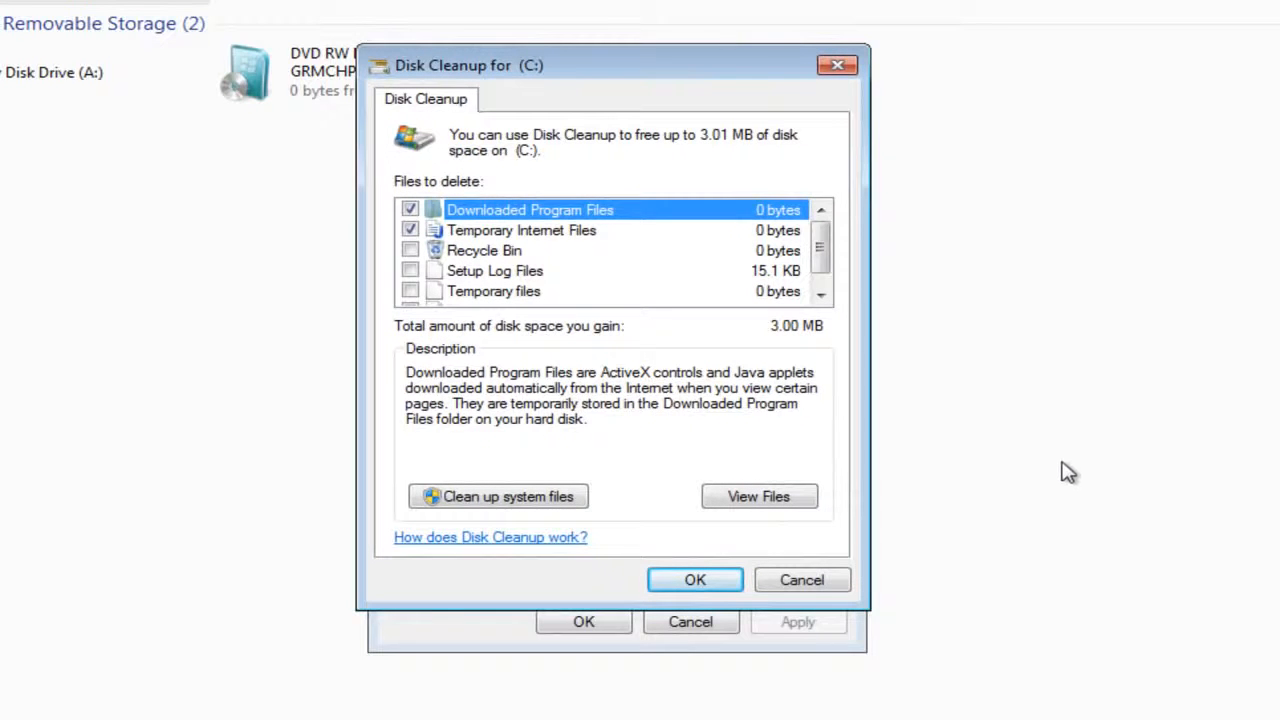
{"action": "left_click", "coordinate": [507, 507]}
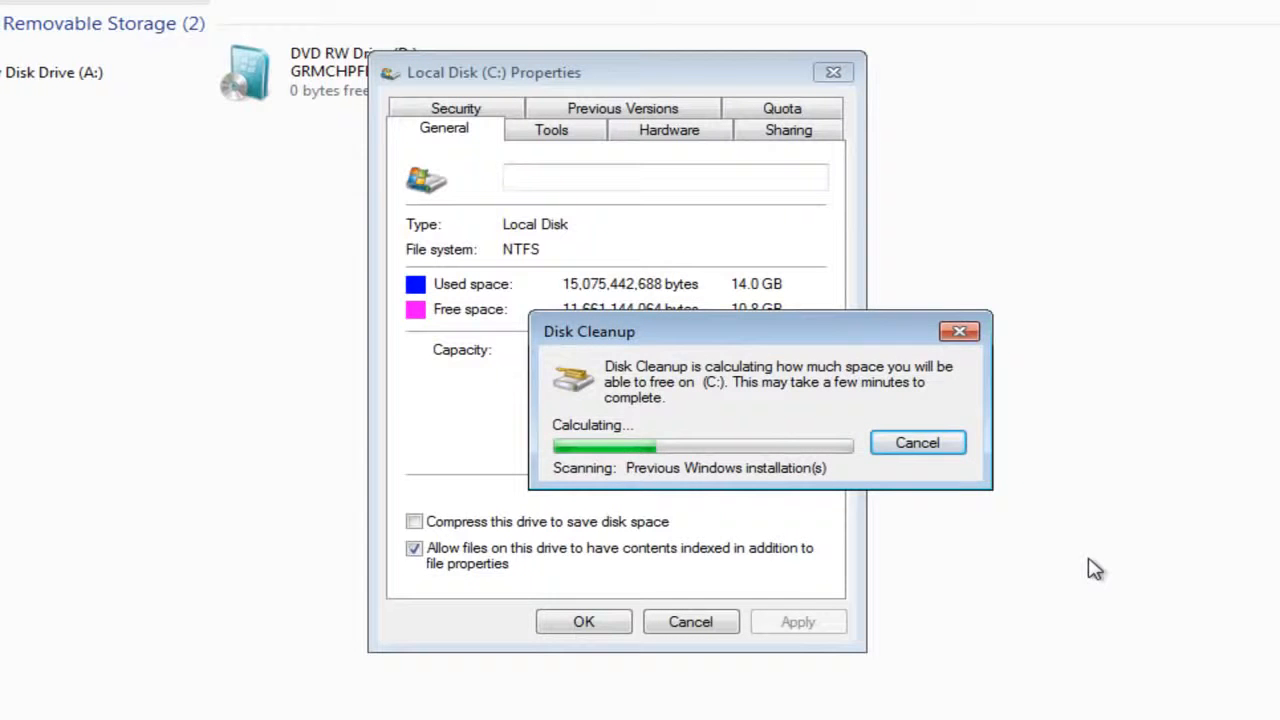
{"action": "left_click_drag", "start_coordinate": [200, 40], "coordinate": [675, 89]}
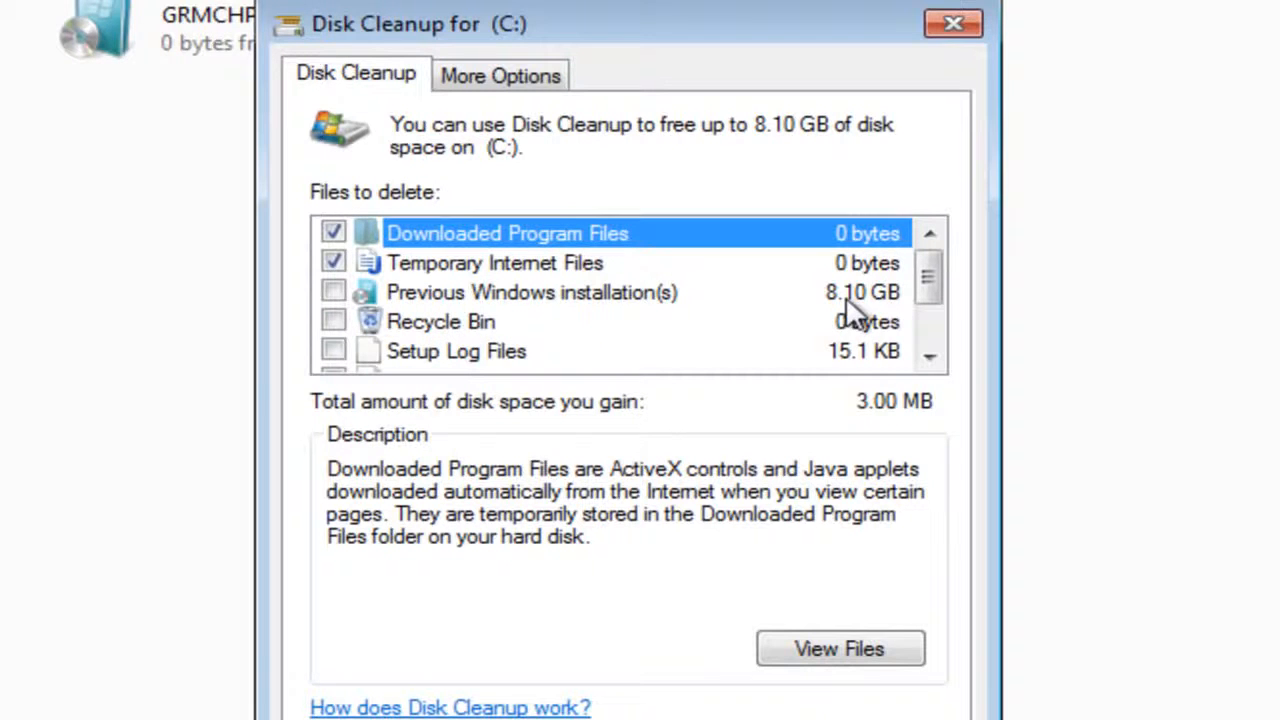
Mark every file category for deletion, including Previous Windows installation(s), Recycle Bin, Setup Log Files and Thumbnails, and permanently delete the files.
{"action": "left_click", "coordinate": [334, 293]}
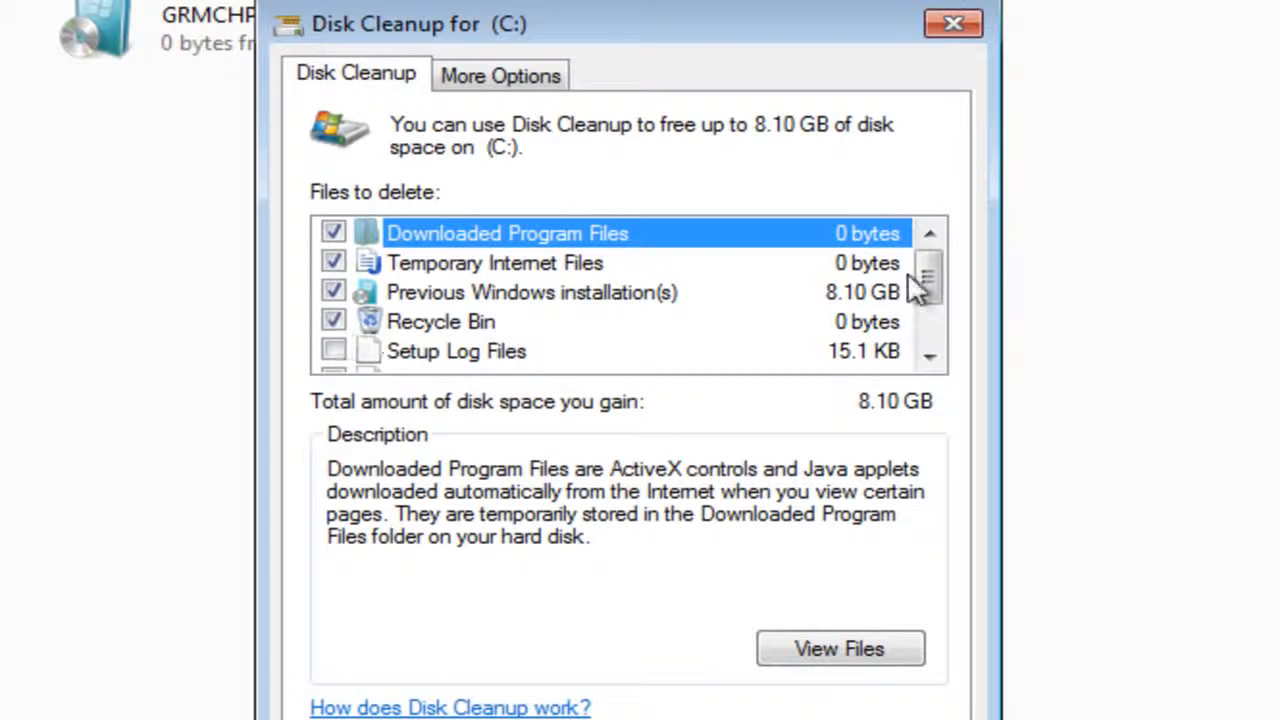
{"action": "left_click_drag", "start_coordinate": [925, 282], "coordinate": [917, 313]}
{"action": "left_click", "coordinate": [334, 351]}
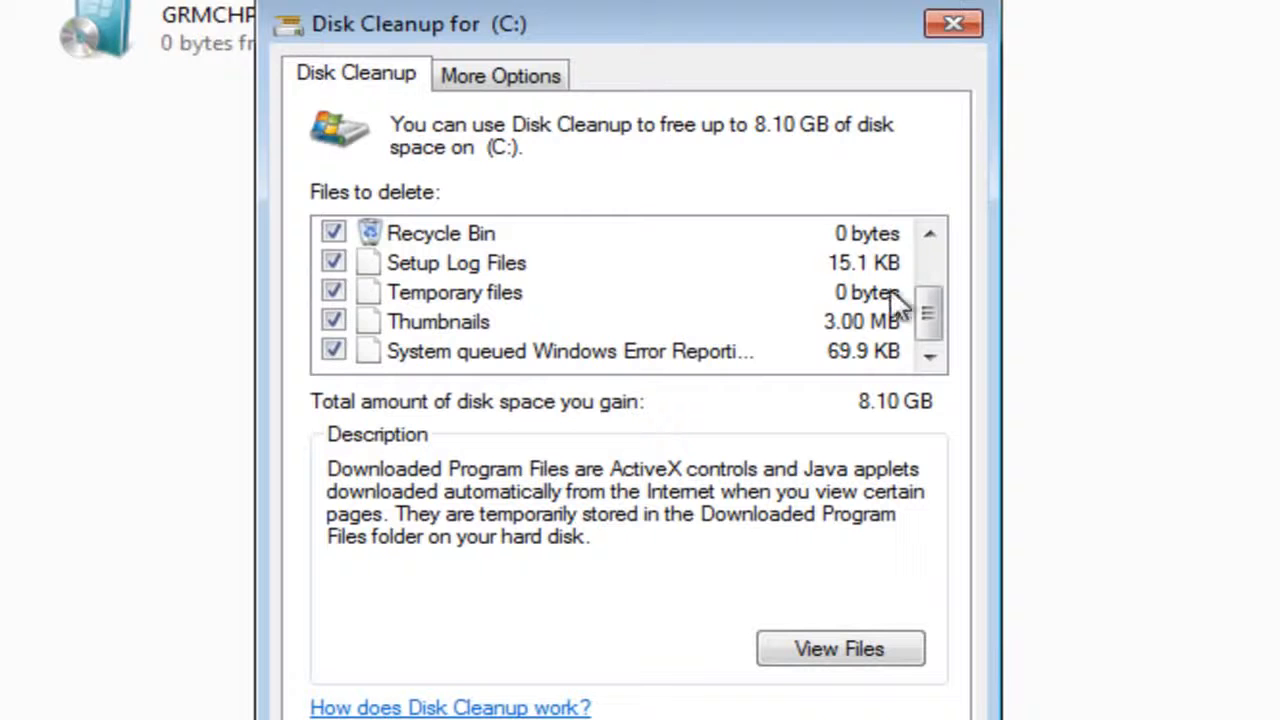
{"action": "left_click_drag", "start_coordinate": [932, 306], "coordinate": [932, 285]}
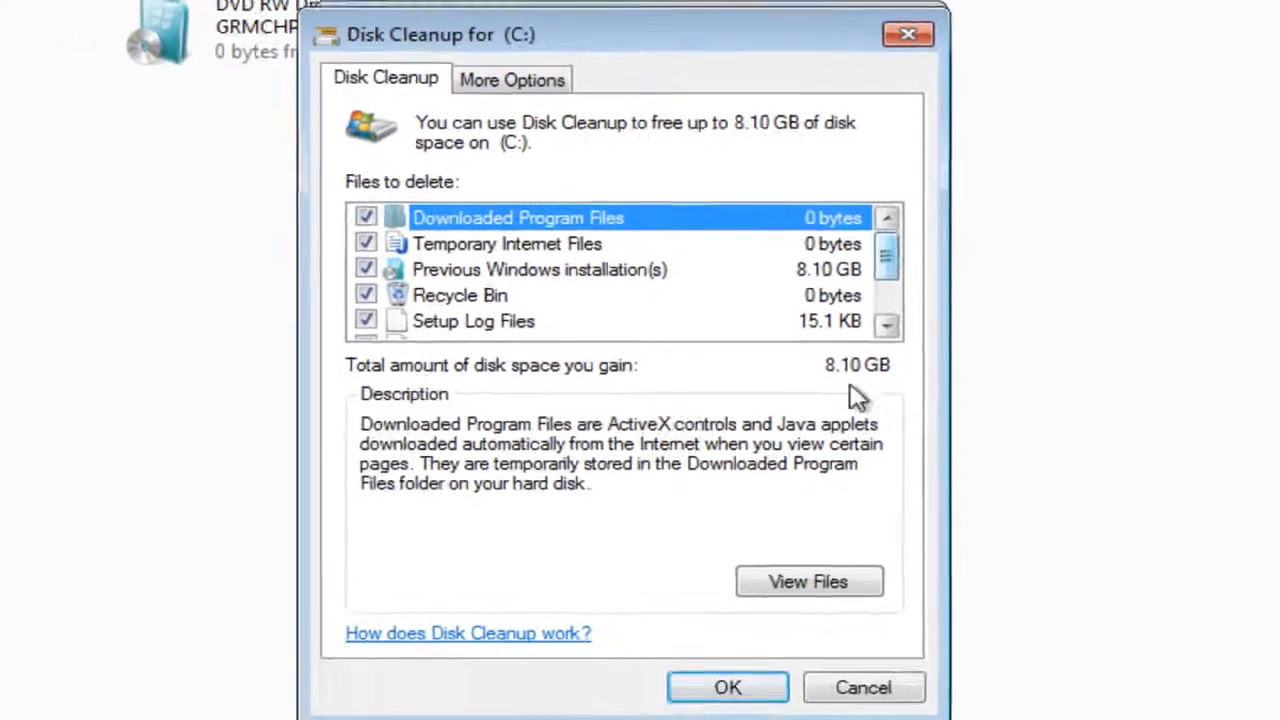
{"action": "left_click", "coordinate": [752, 635]}
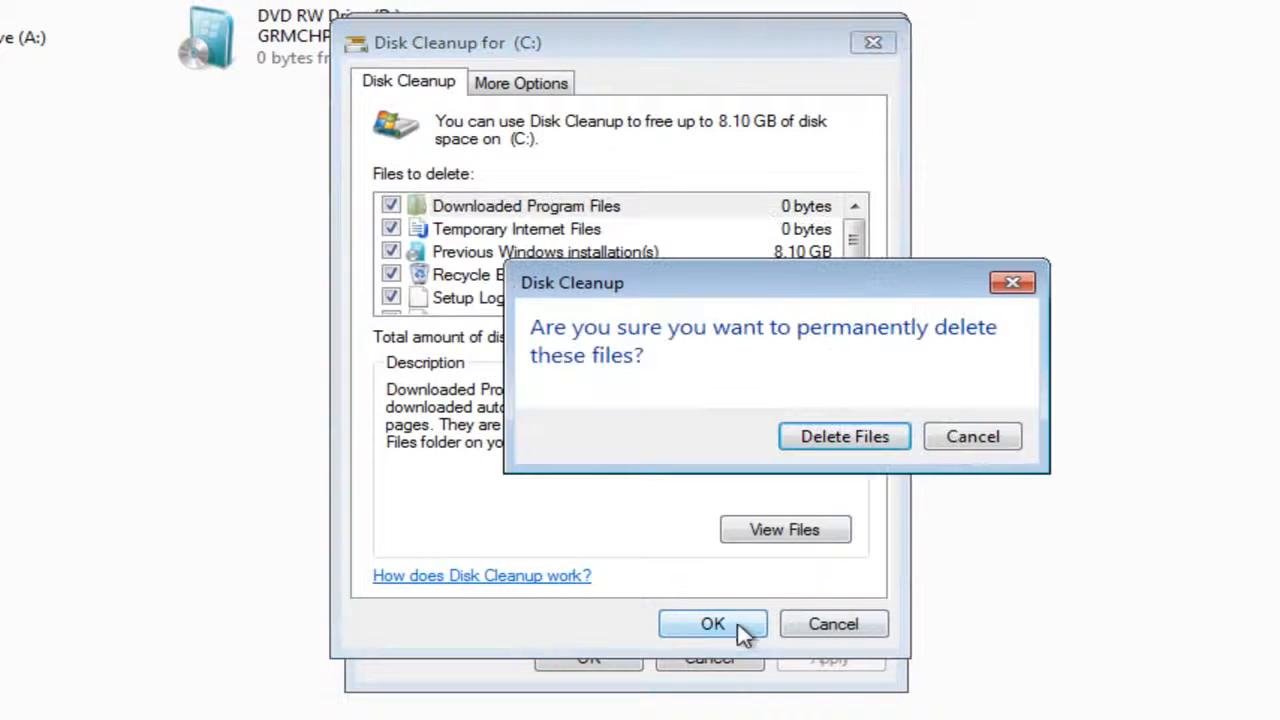
{"action": "left_click", "coordinate": [845, 440]}
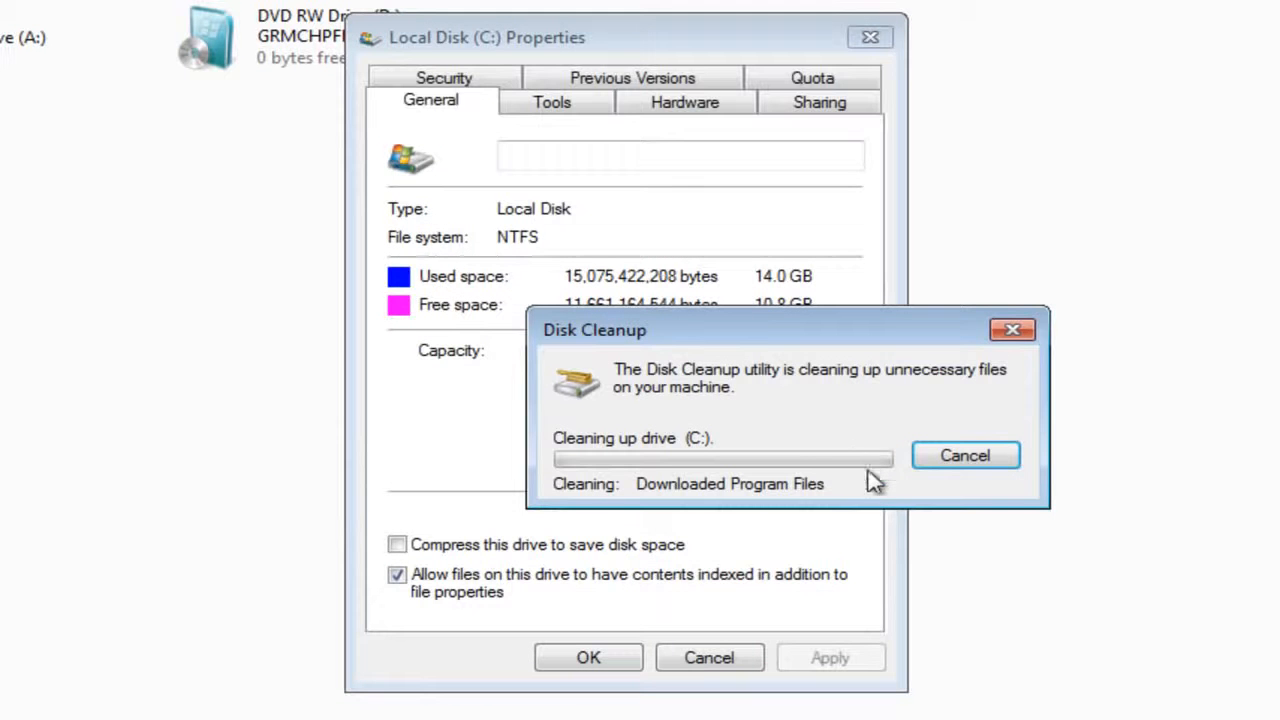